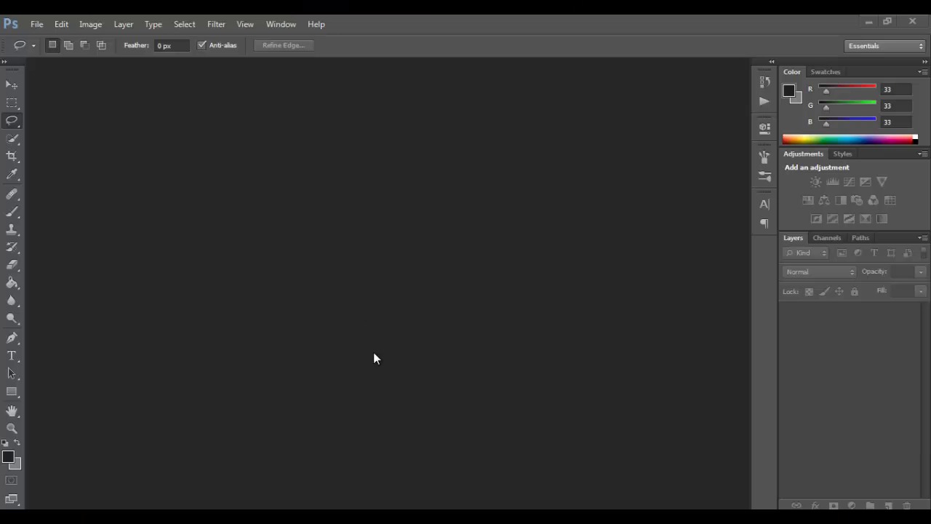
Create a new white 1280×720 px document at 300 ppi
click(36, 24)
click(38, 37)
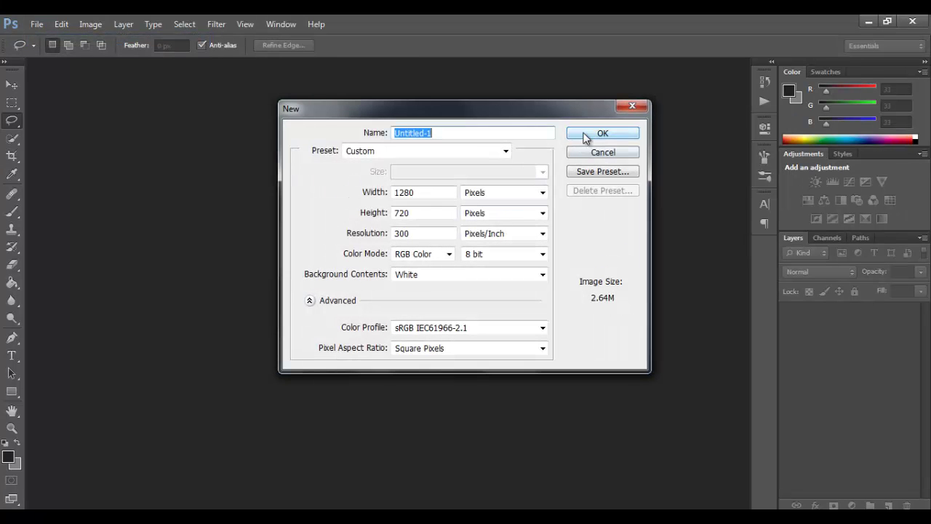
click(602, 134)
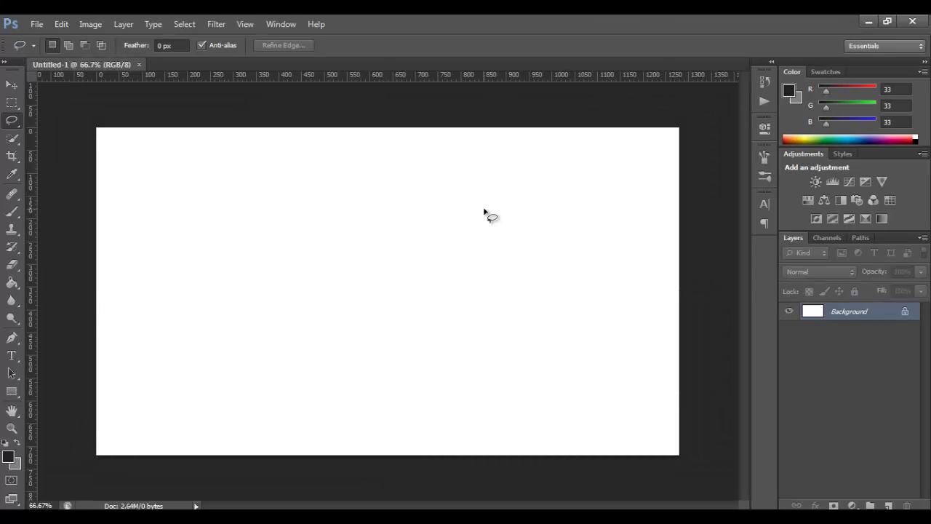
Set foreground #18323a and background black, then render Clouds across the canvas
click(9, 457)
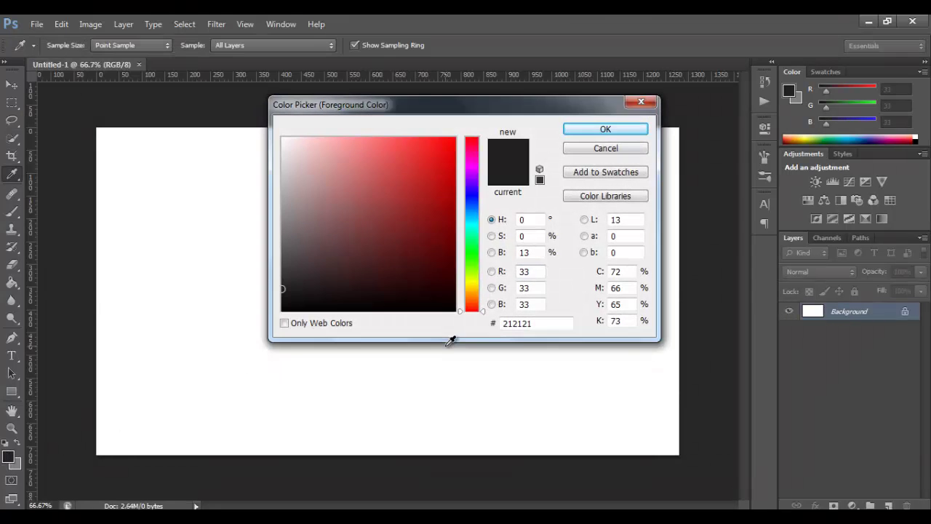
text(1)
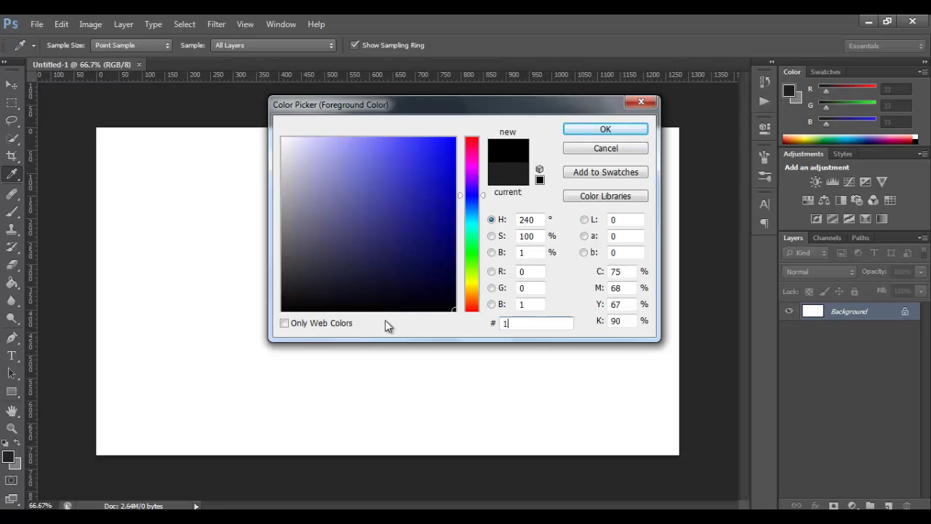
text(8323a)
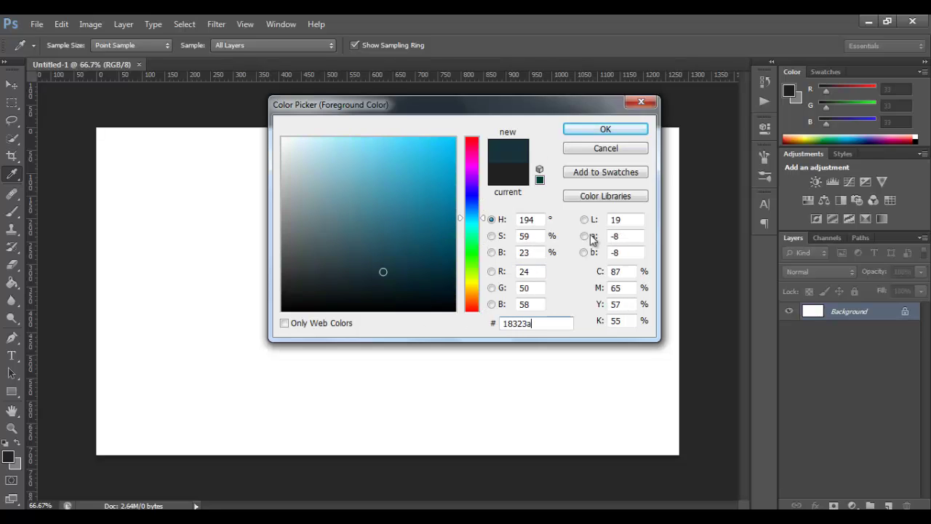
click(640, 128)
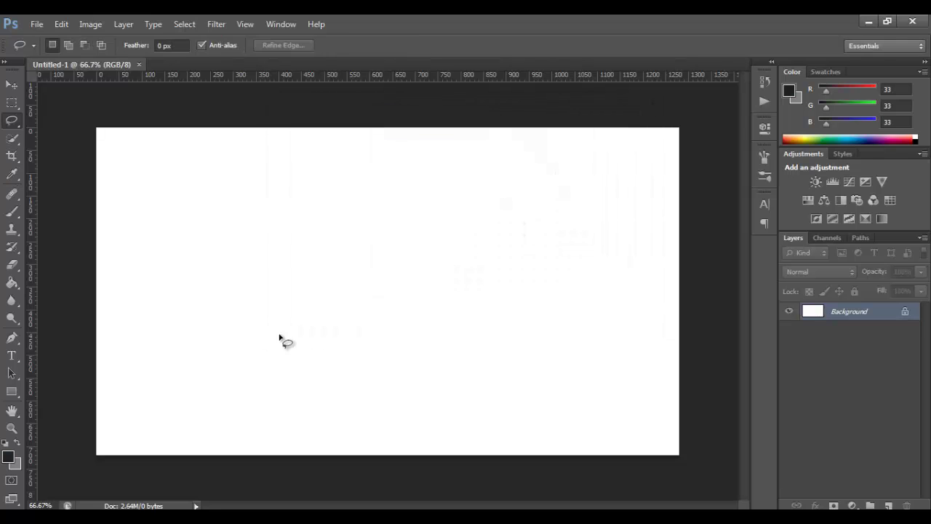
click(15, 463)
drag(311, 257, 251, 371)
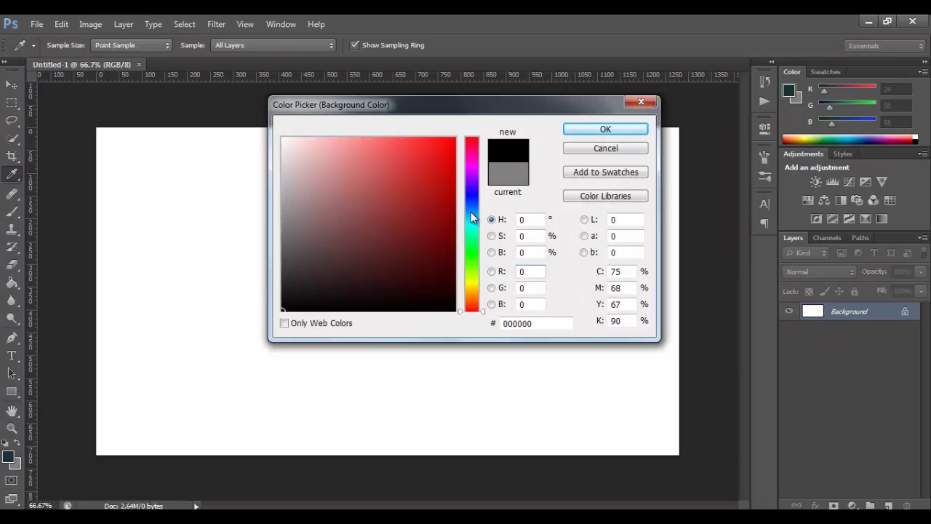
click(579, 133)
key(l)
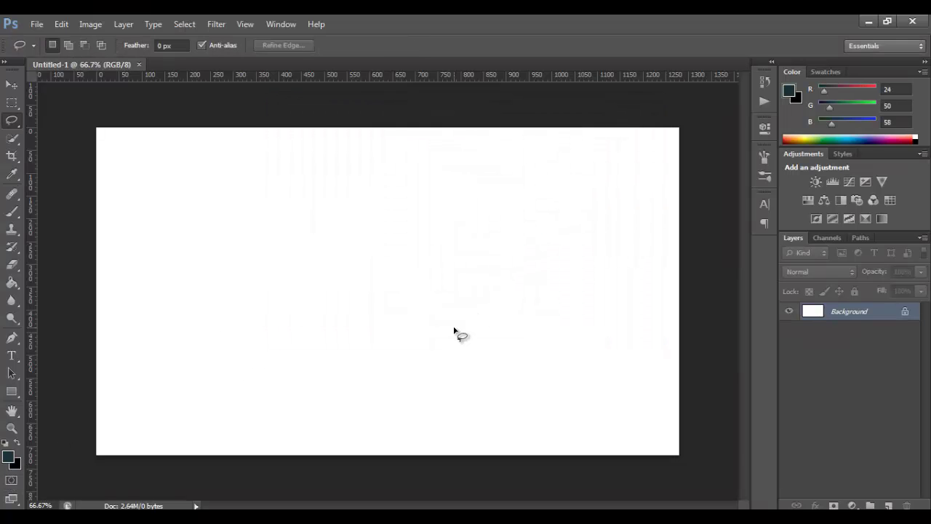
click(218, 26)
mouse_move(229, 214)
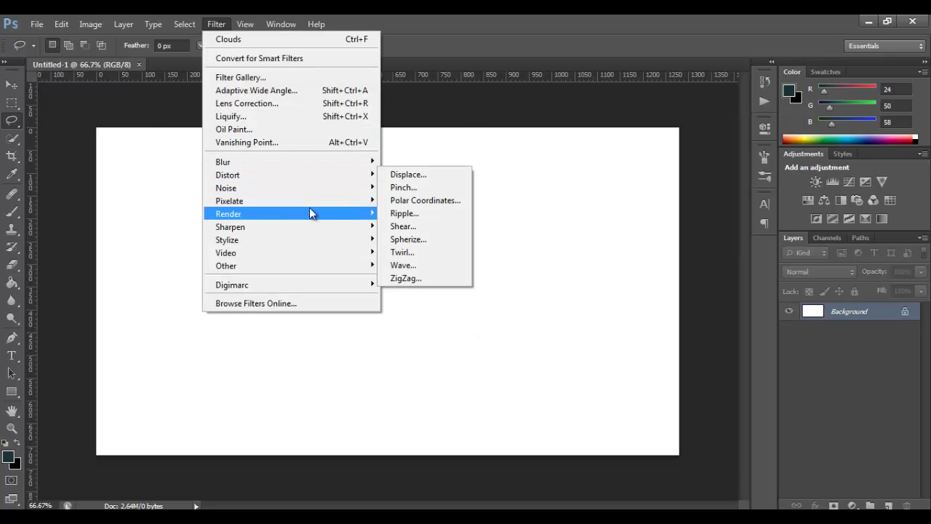
click(403, 213)
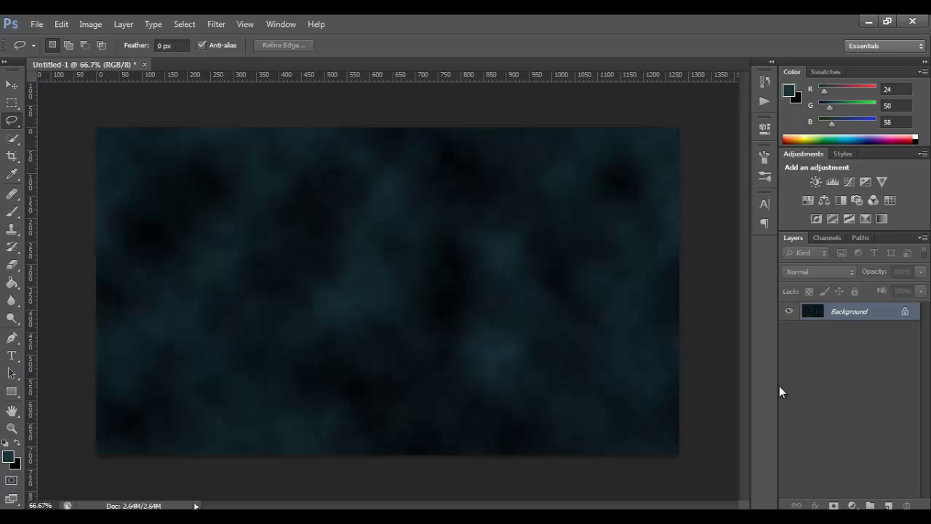
Add a new layer and fill it with solid black
click(886, 504)
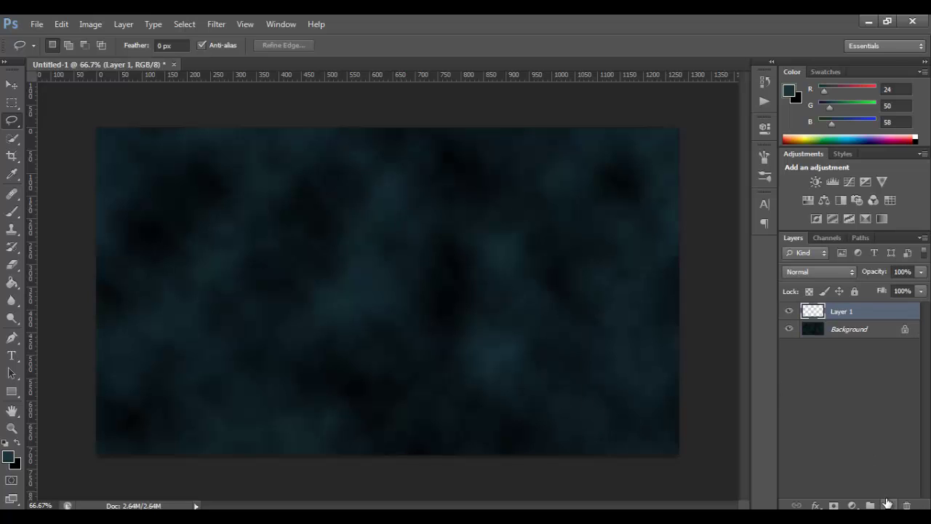
click(18, 442)
key(alt+BackSpace)
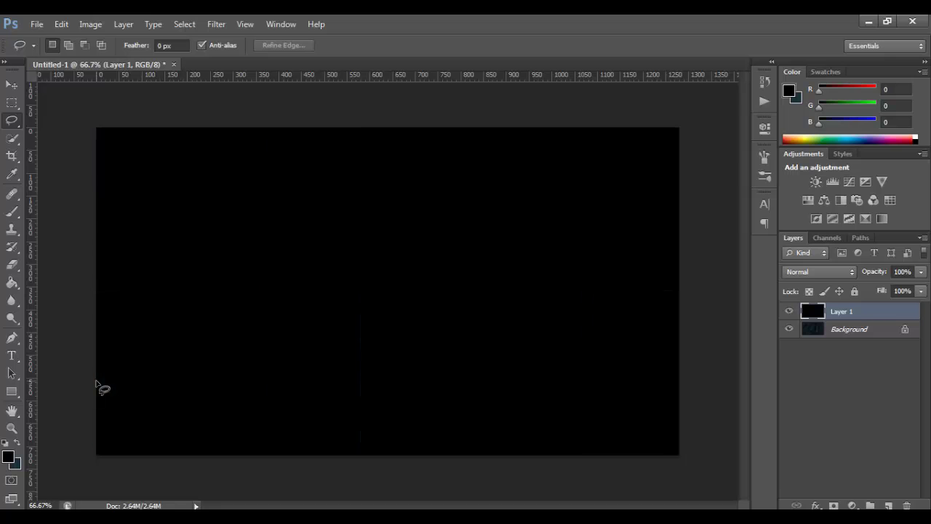
Apply Add Noise at 28%, Gaussian and monochromatic, to the black layer
click(216, 24)
mouse_move(229, 214)
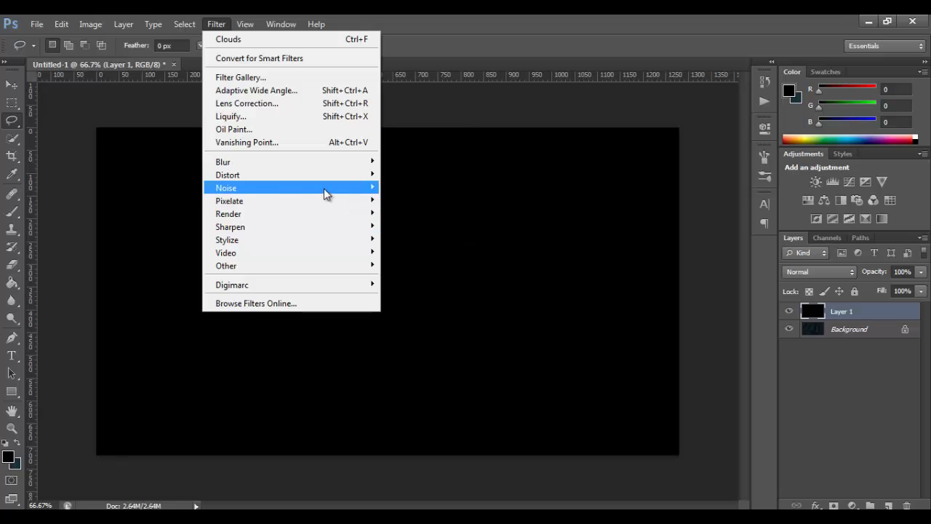
mouse_move(291, 188)
click(393, 188)
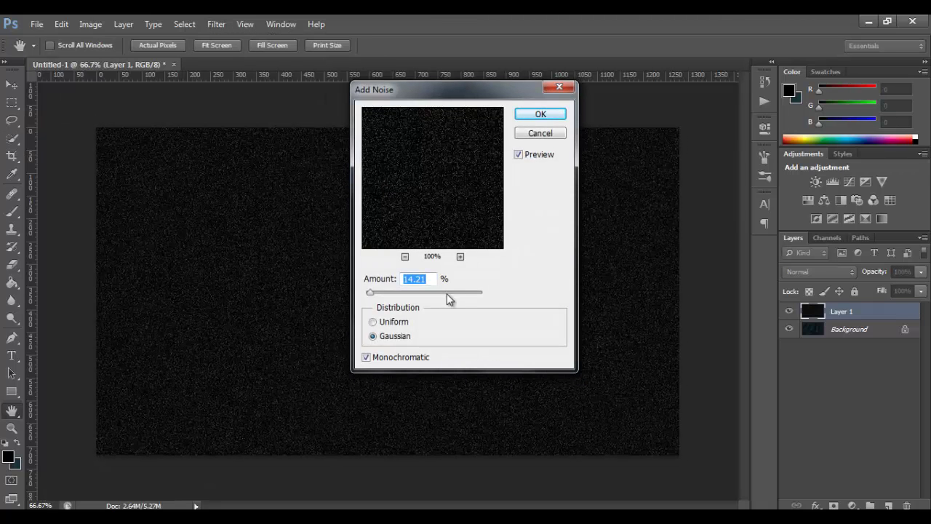
text(29)
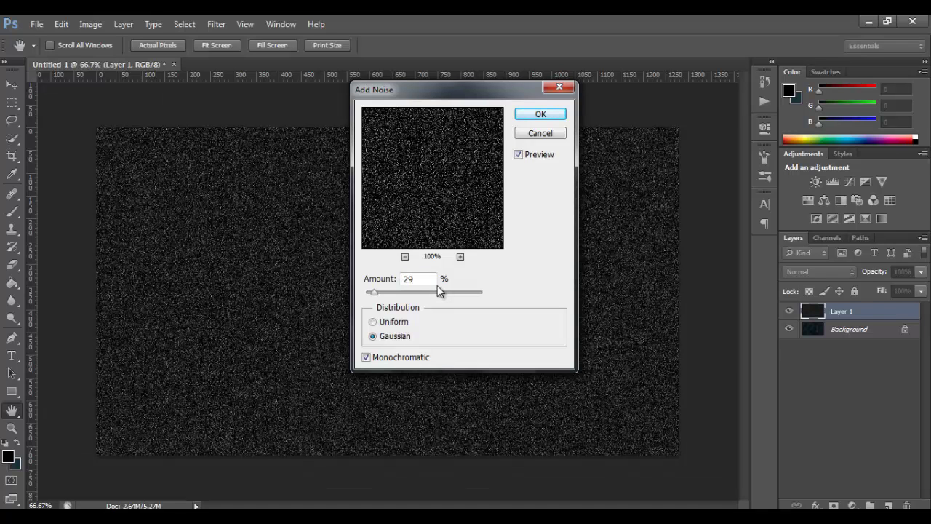
key(BackSpace)
text(8)
click(539, 114)
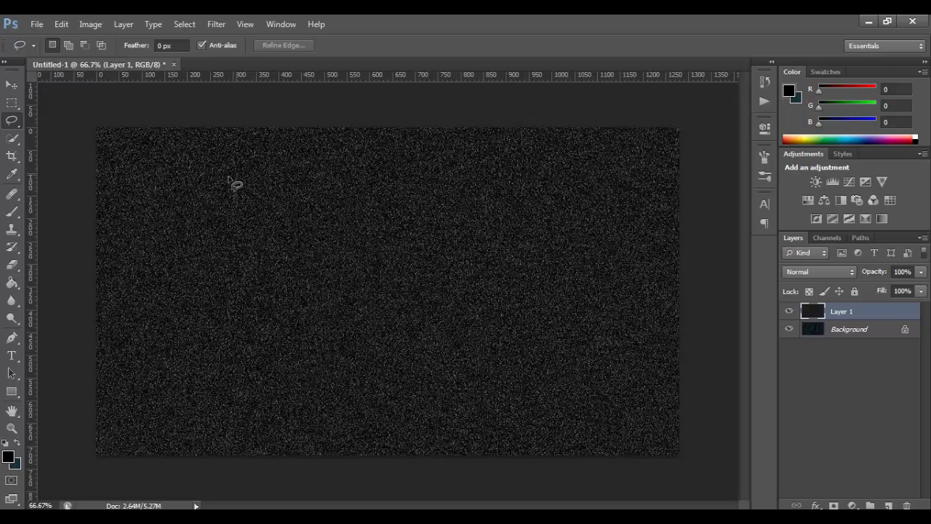
Apply Levels with black input about 177 and midtones 1.55 to leave sparse star specks
click(66, 25)
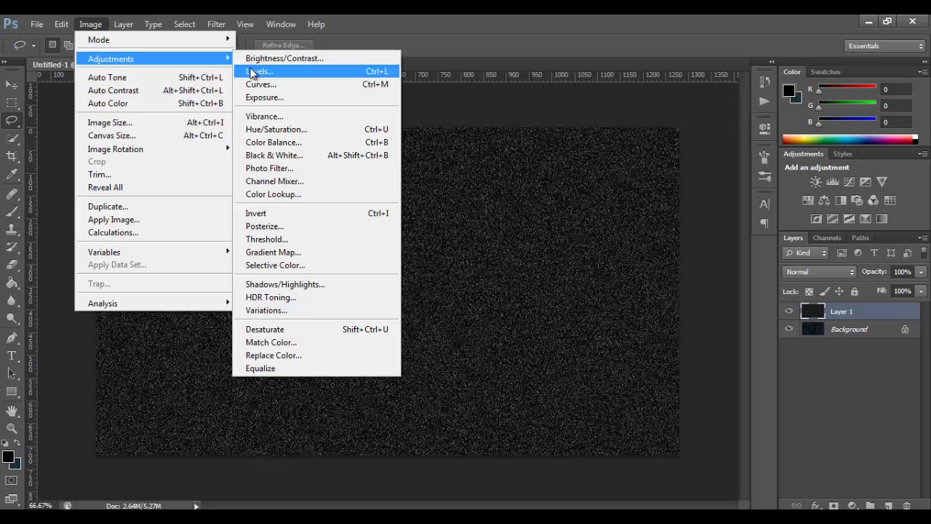
click(250, 70)
click(481, 276)
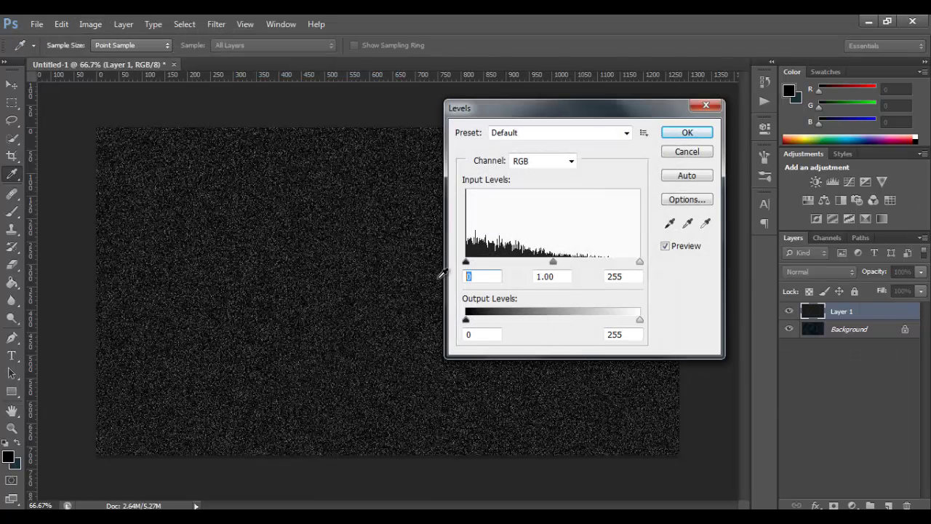
text(161)
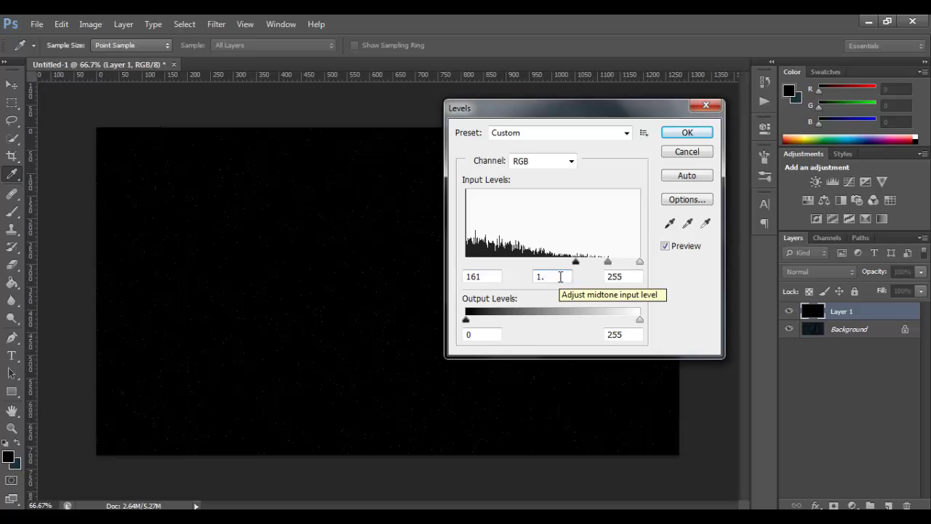
text(55)
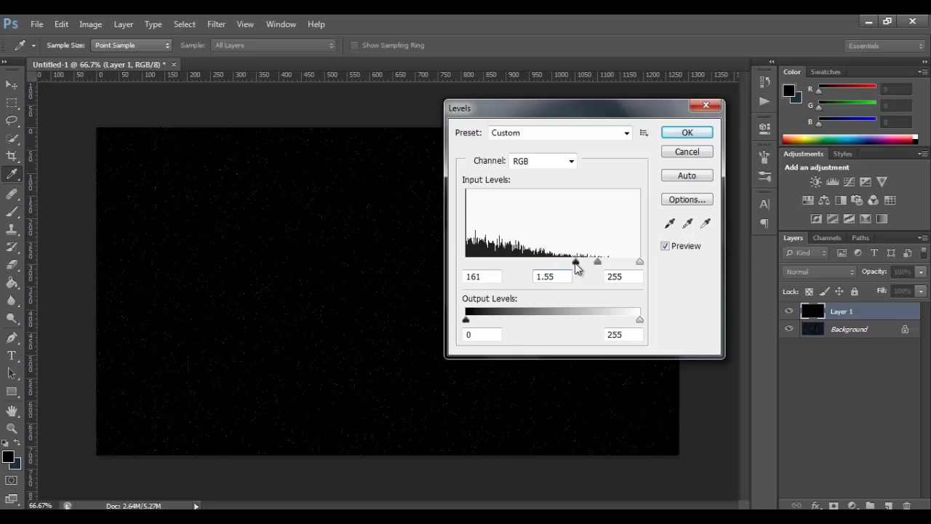
mouse_move(575, 267)
mouse_down()
mouse_move(557, 267)
mouse_move(588, 268)
mouse_up()
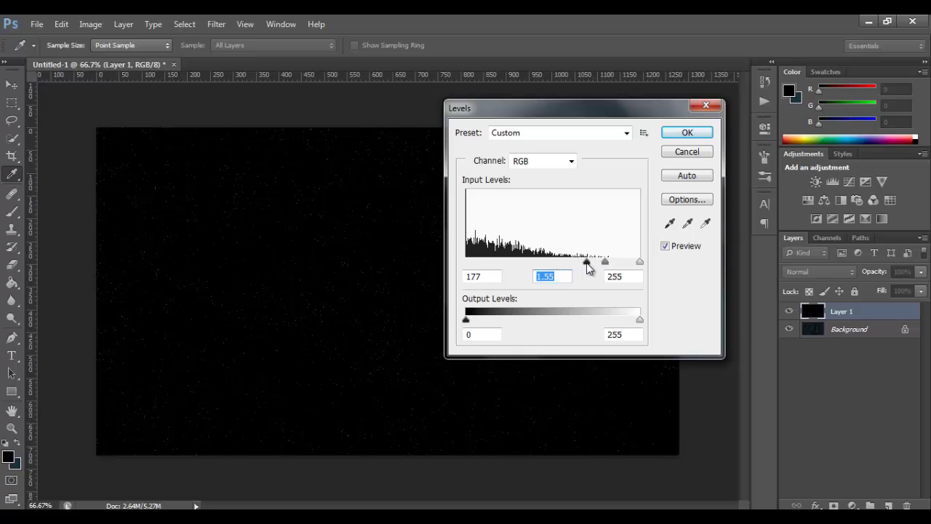
click(688, 133)
key(l)
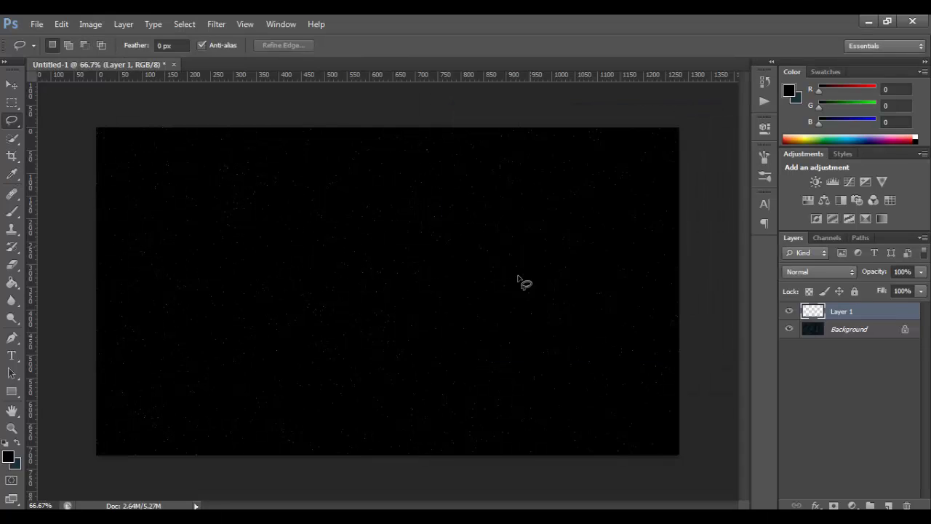
key(alt+BackSpace)
Rename Layer 1 to Stars and convert the Background into a normal layer
double_click(844, 311)
text(Star)
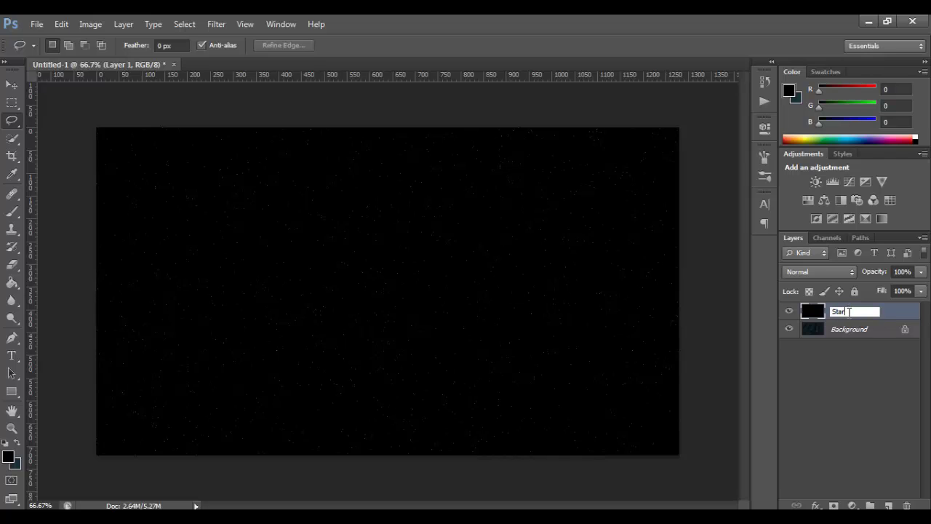
text(s)
key(Return)
double_click(864, 333)
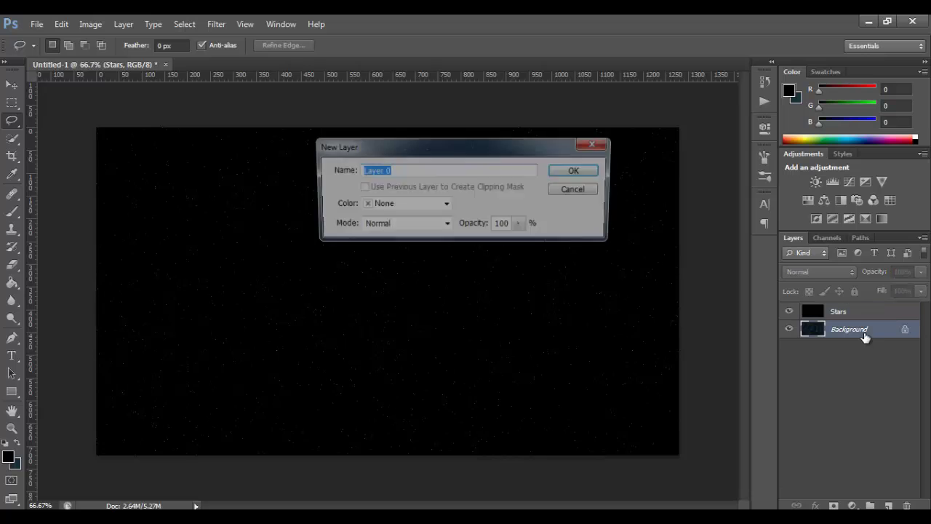
text(N)
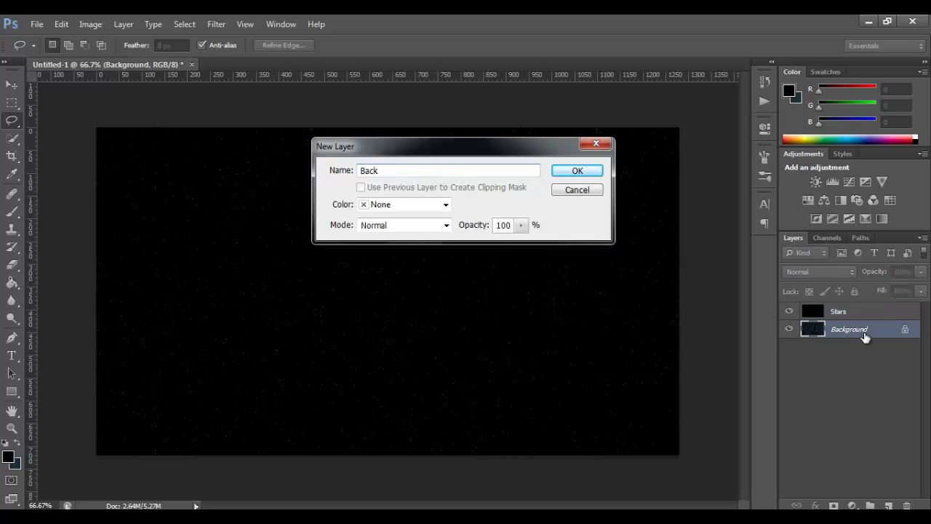
key(Return)
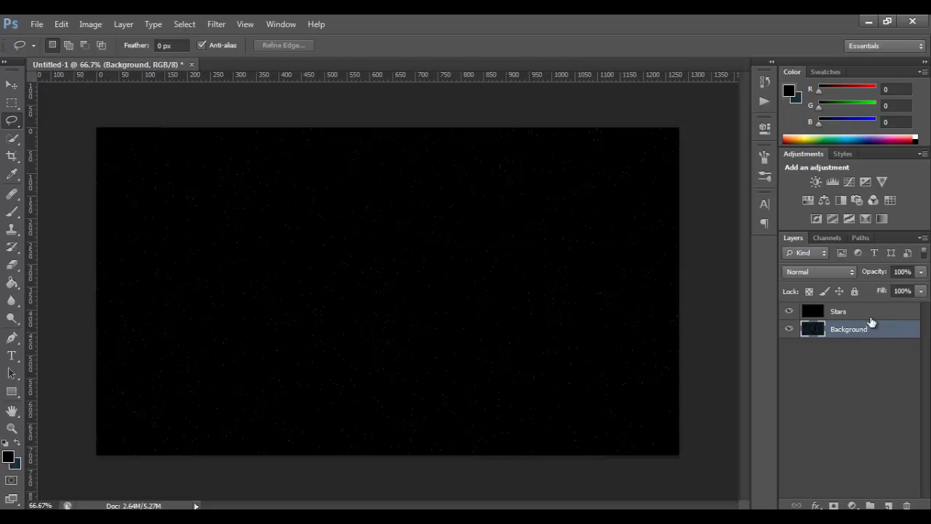
Set the Stars layer blend mode to Screen and hide the rulers
click(867, 314)
click(831, 272)
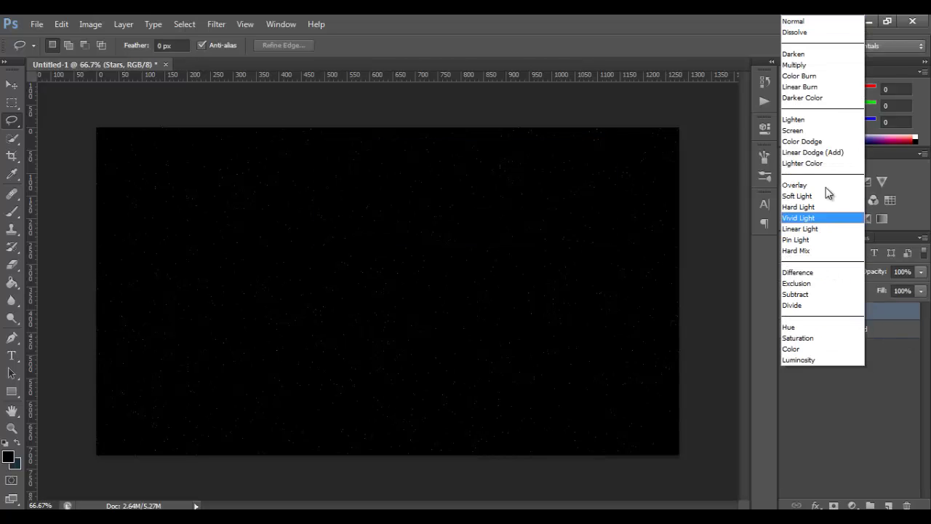
click(811, 129)
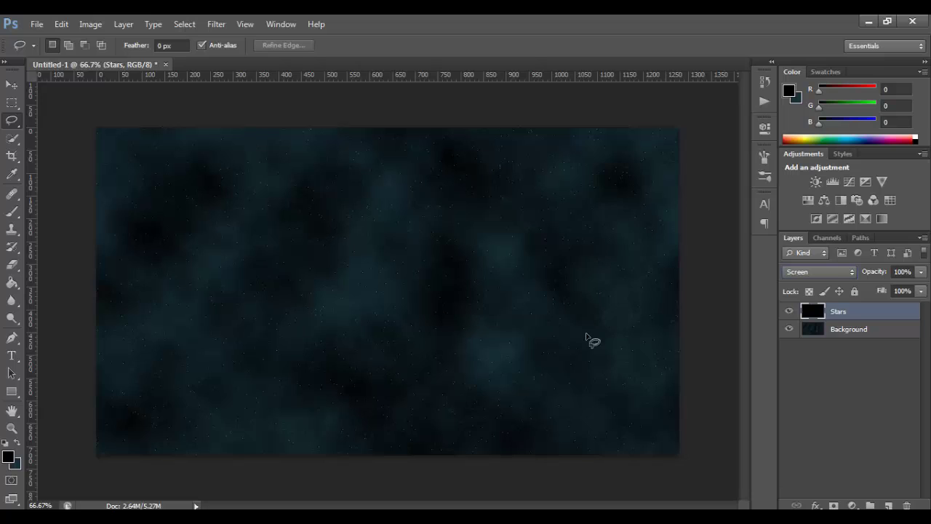
key(ctrl+r)
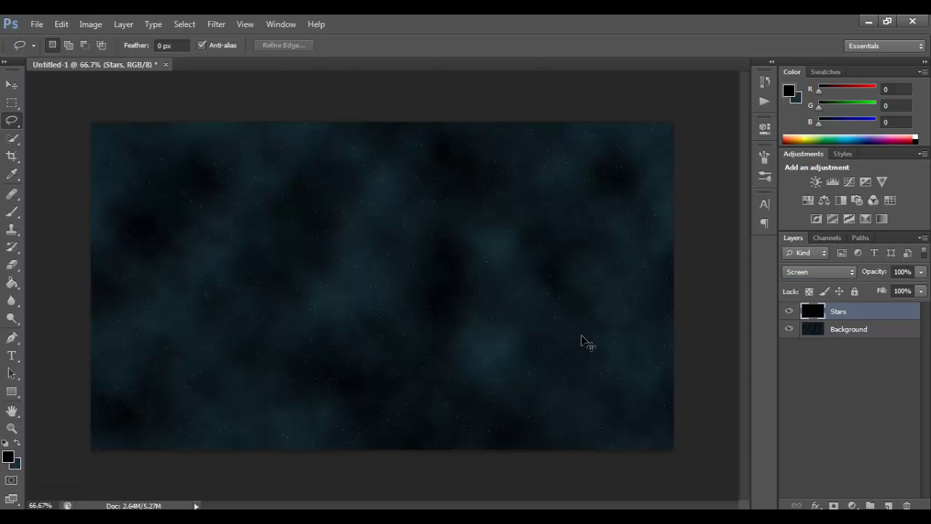
Add a new empty layer above Stars for the gradient
click(889, 505)
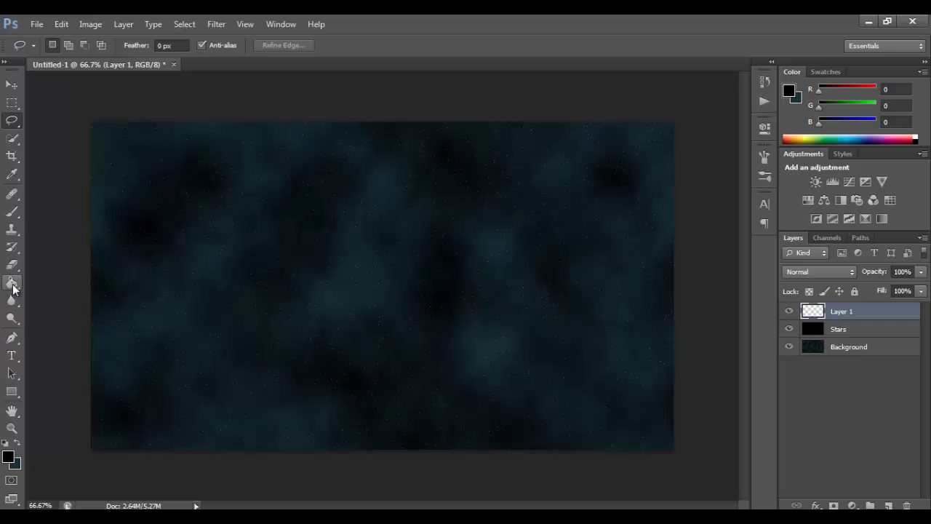
click(11, 283)
click(44, 283)
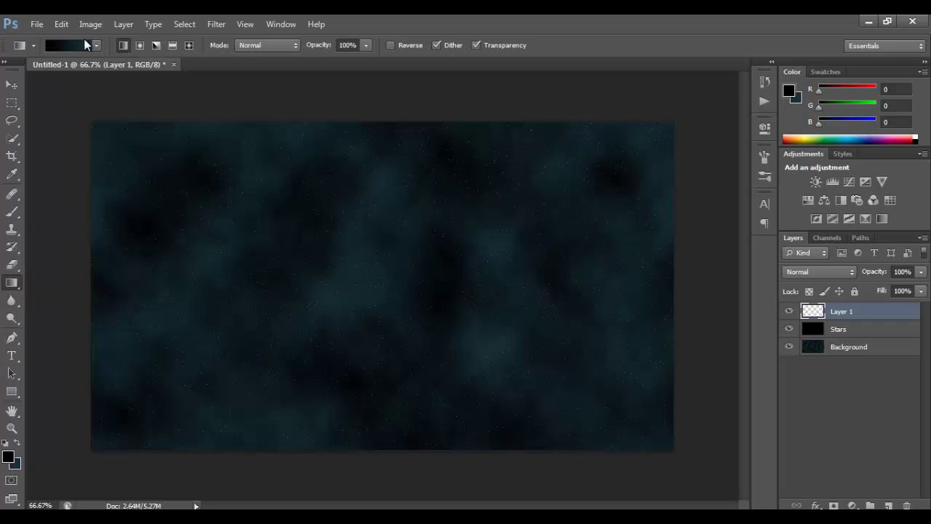
Define a black-to-white gradient with a white right stop and make it Radial
click(72, 45)
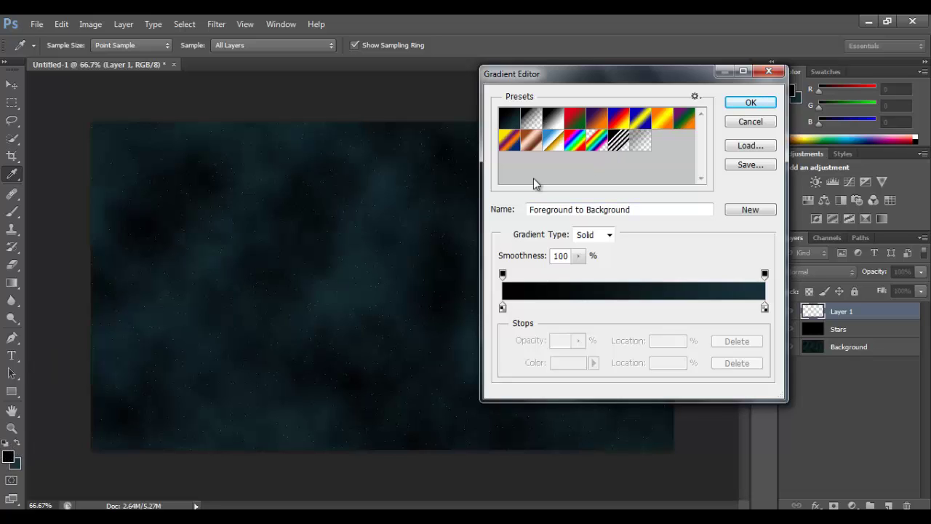
click(765, 309)
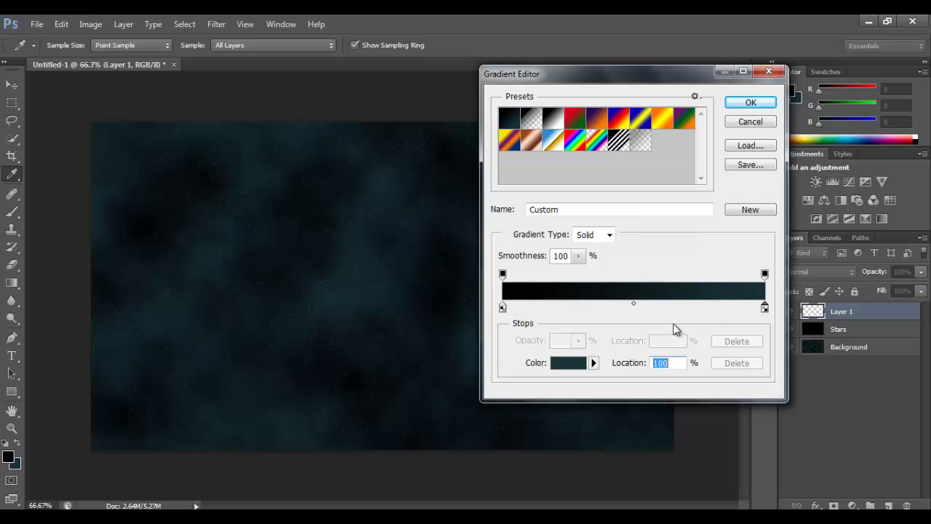
click(574, 363)
drag(404, 179, 281, 137)
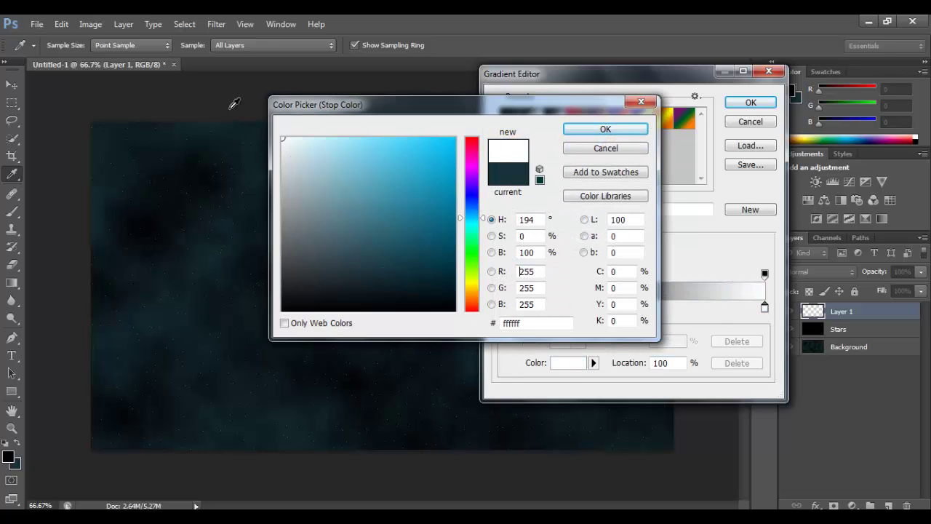
click(603, 129)
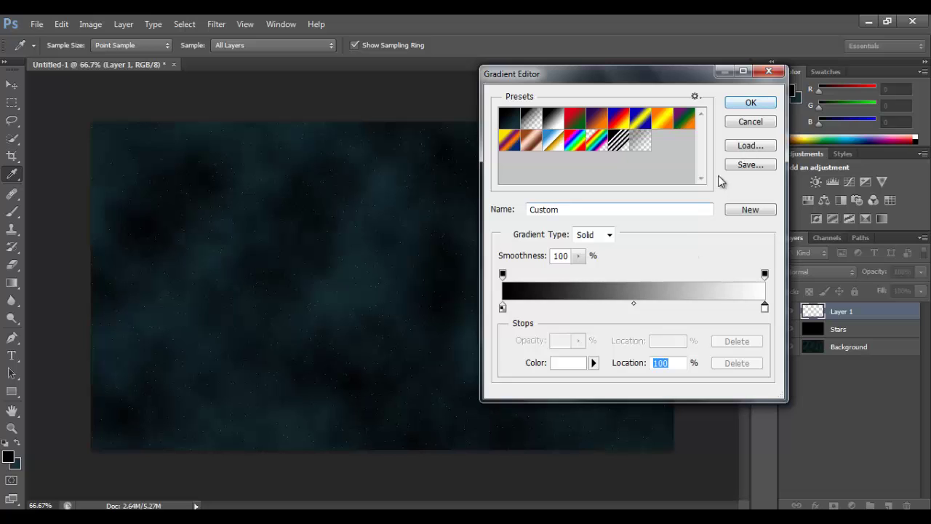
click(750, 103)
click(137, 47)
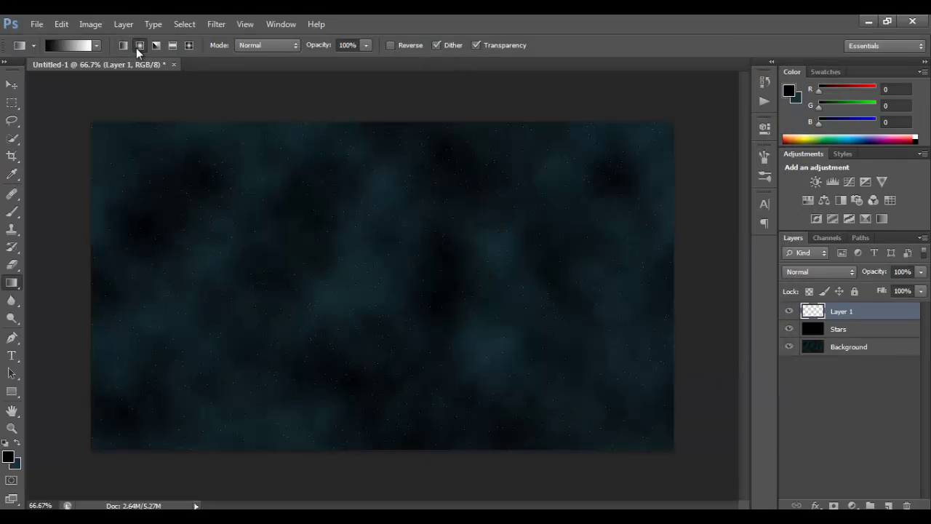
Draw a reversed radial gradient, white at the centre, across Layer 1
drag(387, 336, 413, 289)
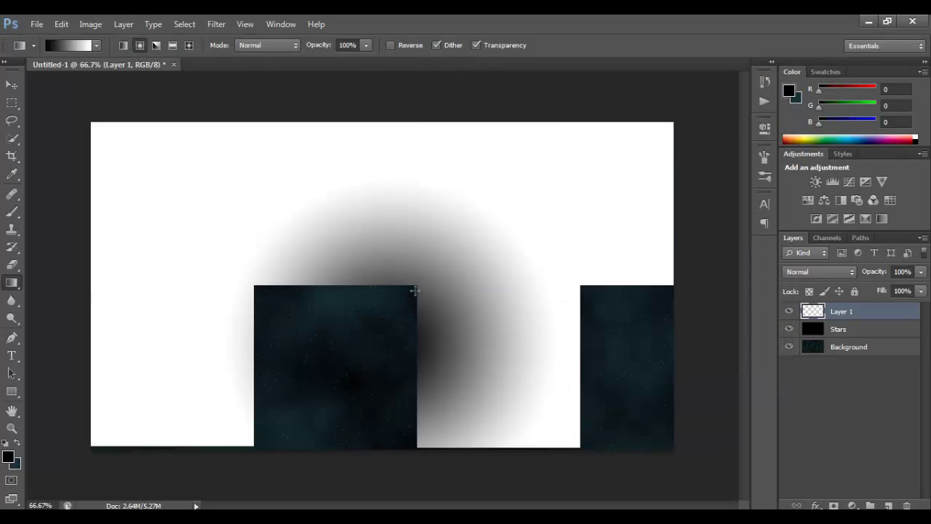
key(ctrl+z)
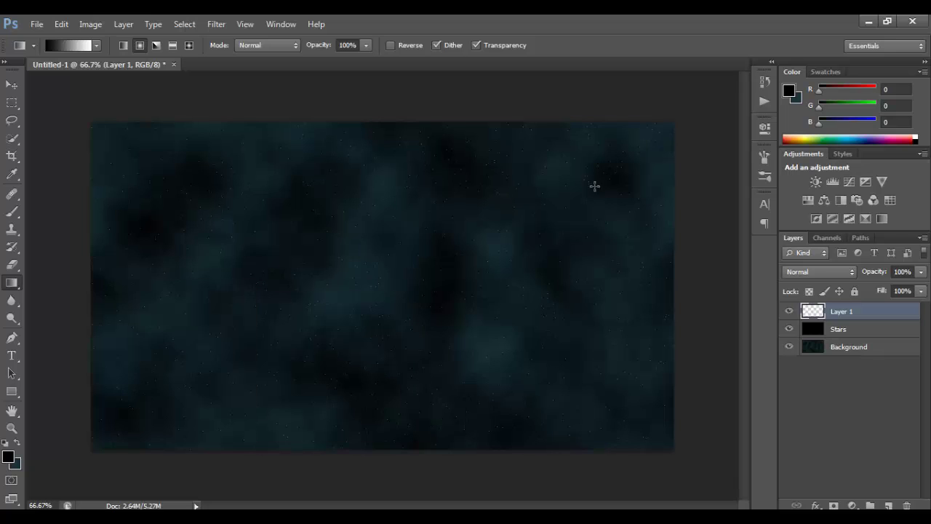
click(391, 45)
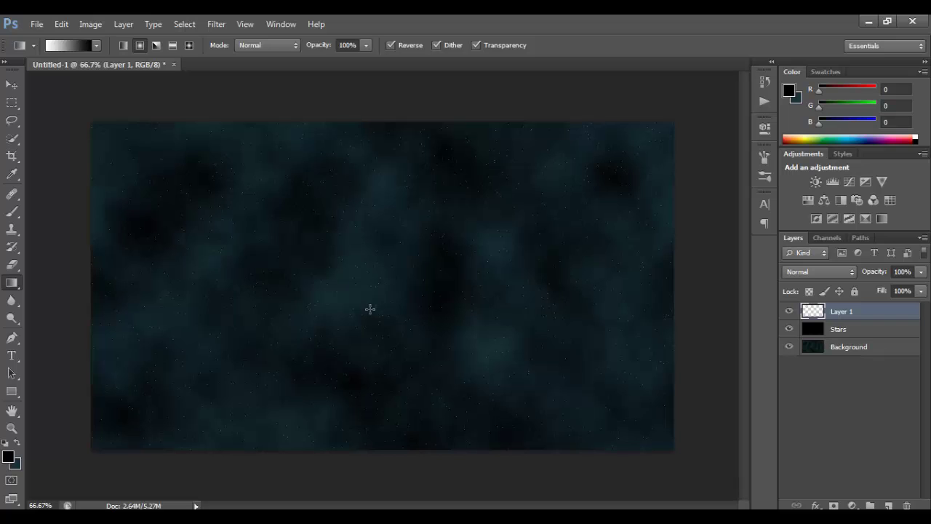
drag(387, 302, 674, 122)
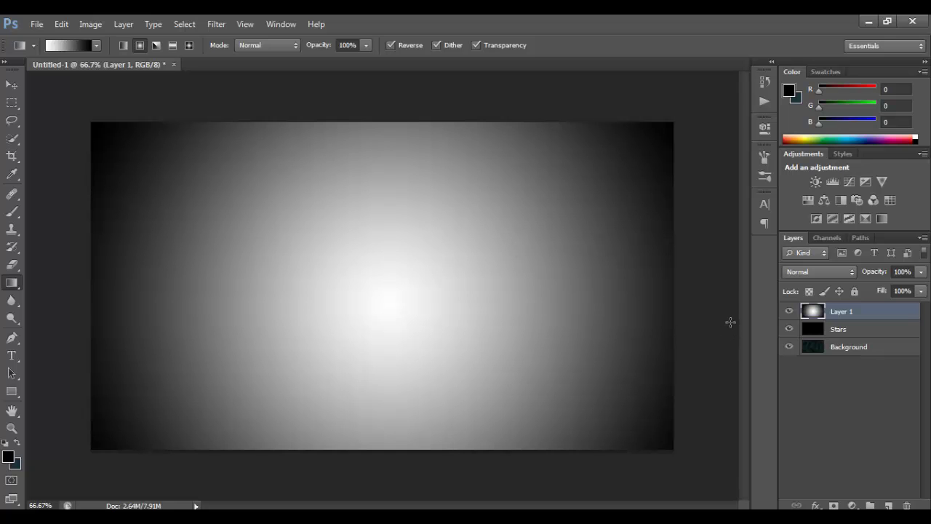
Blend the gradient layer as Overlay at 45% opacity
click(840, 271)
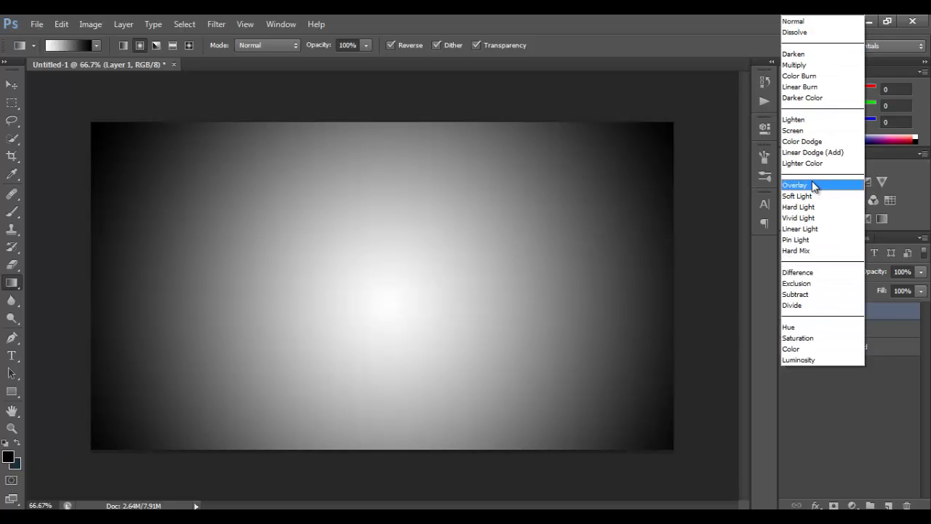
click(815, 183)
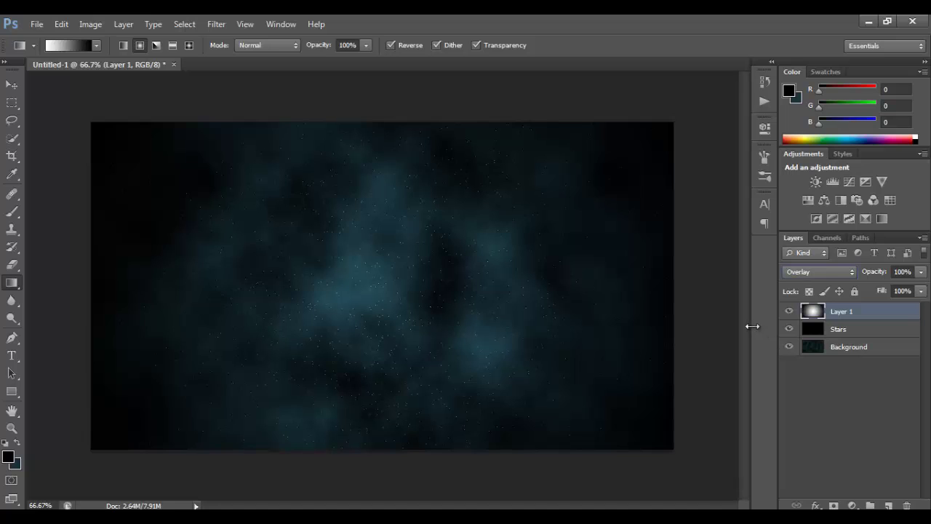
key(ctrl+r)
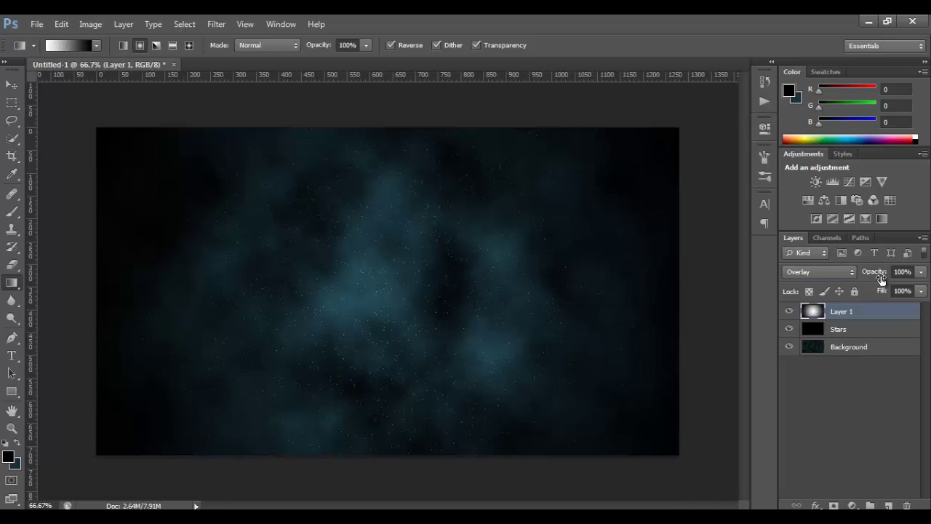
click(905, 272)
text(5)
key(Return)
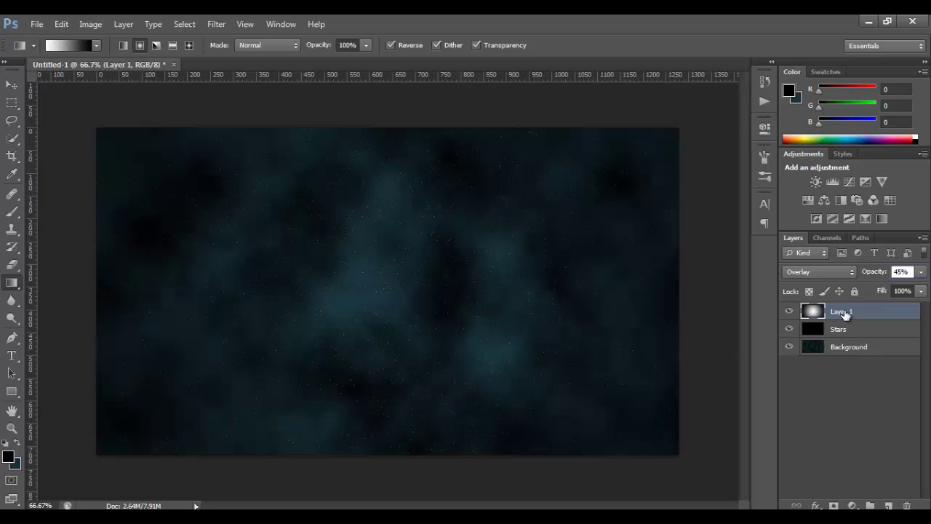
Rename the gradient layer to 'Graident'
double_click(845, 313)
text(Graid)
text(ent)
key(Return)
click(878, 380)
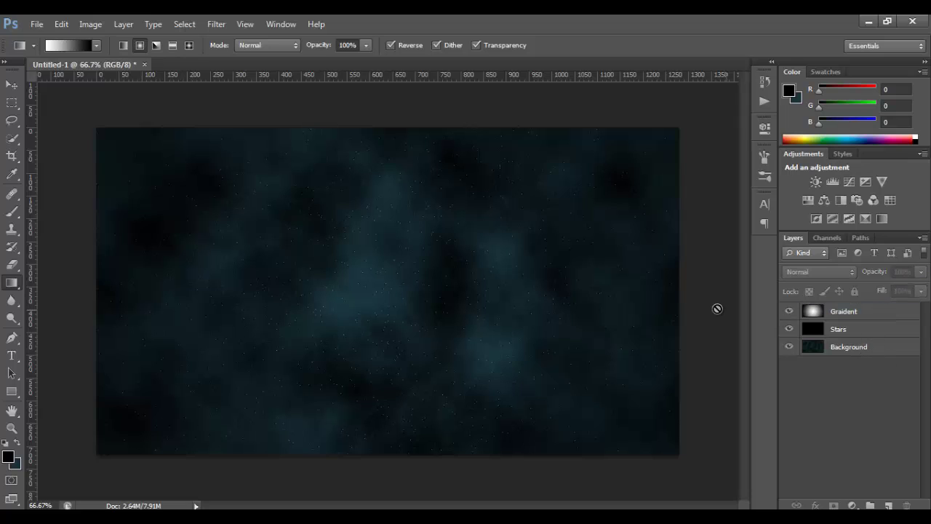
Type the word BARAK on the canvas in white
click(11, 355)
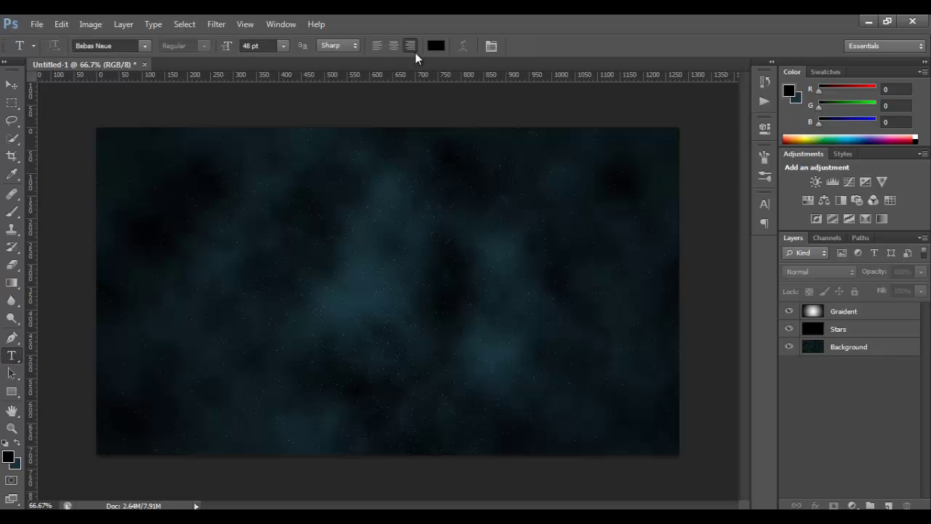
click(432, 45)
drag(326, 162, 263, 128)
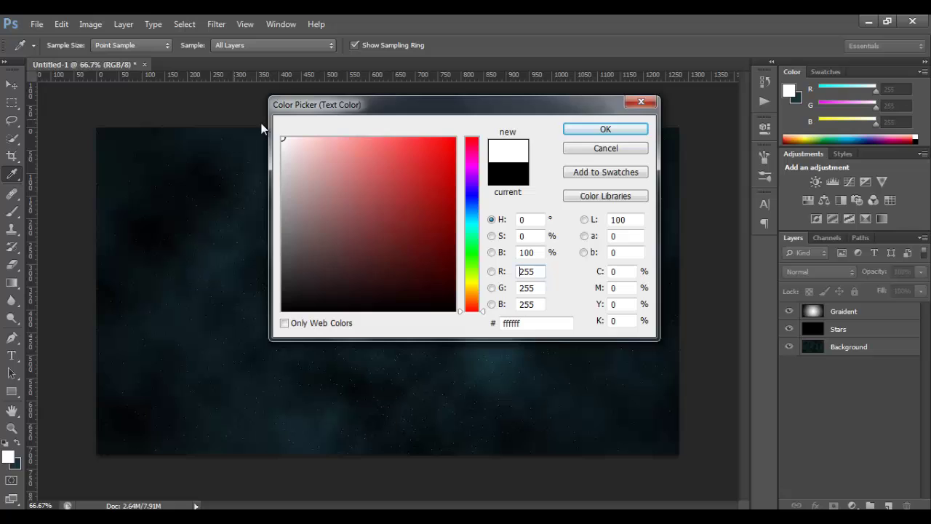
click(568, 129)
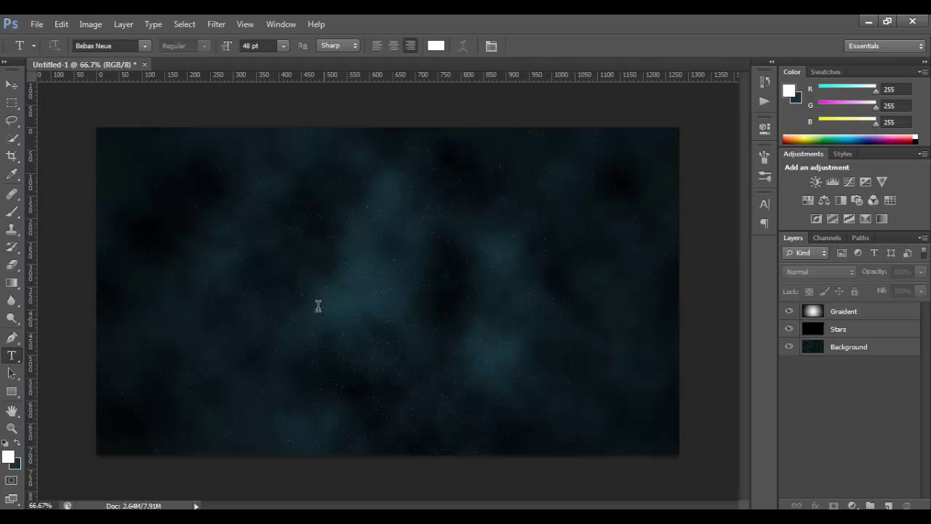
click(324, 319)
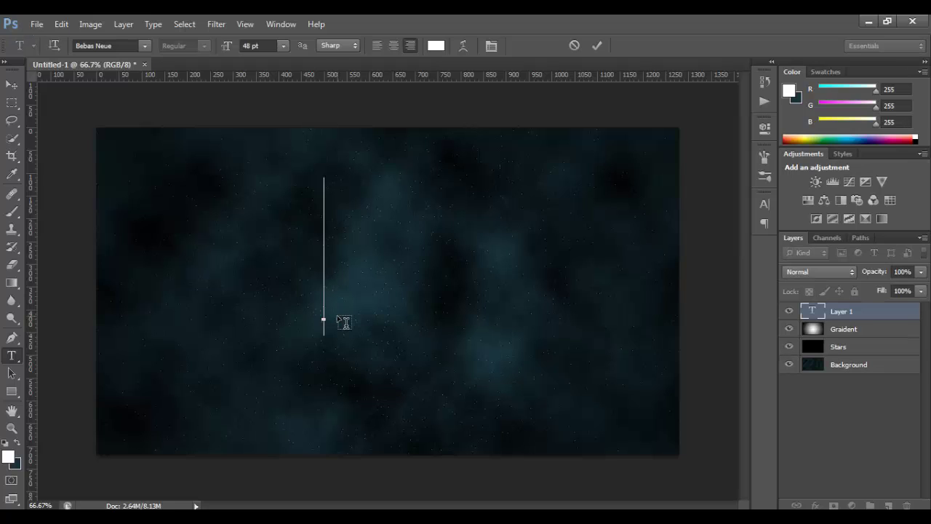
text(BAR)
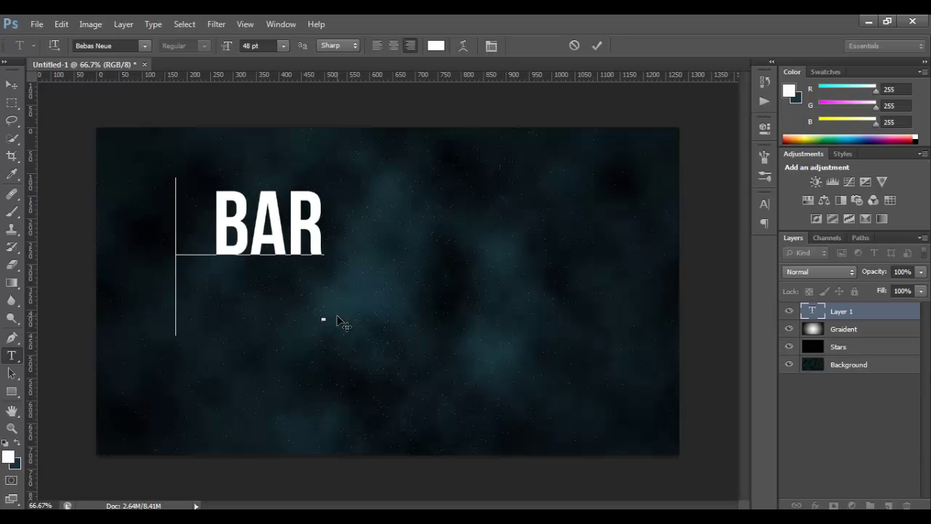
text(AK)
Resize BARAK to 72 pt and move it to the canvas centre
drag(321, 220, 185, 188)
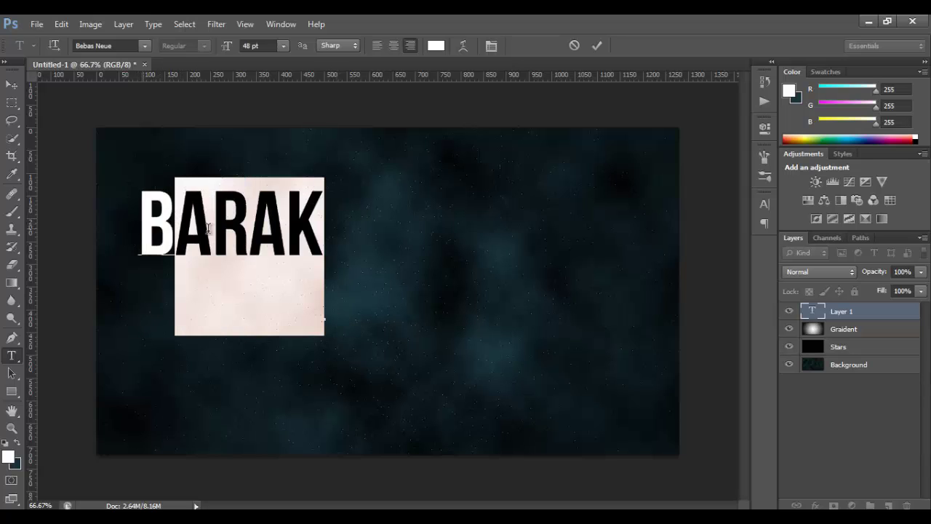
drag(139, 218, 337, 222)
click(284, 46)
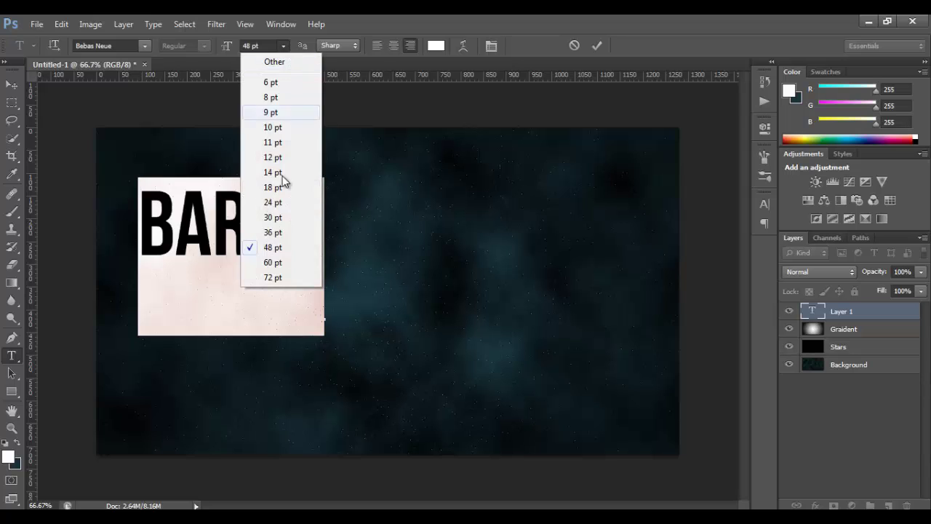
click(292, 280)
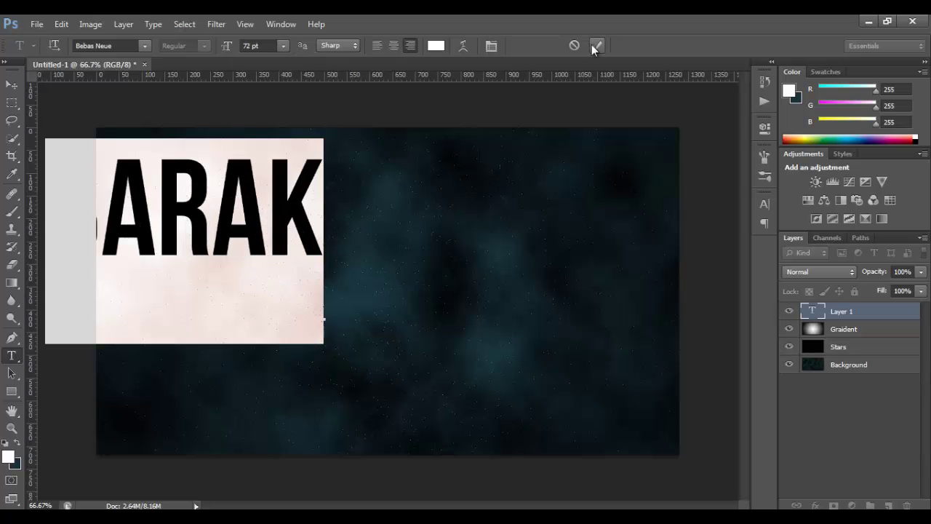
click(595, 45)
click(12, 85)
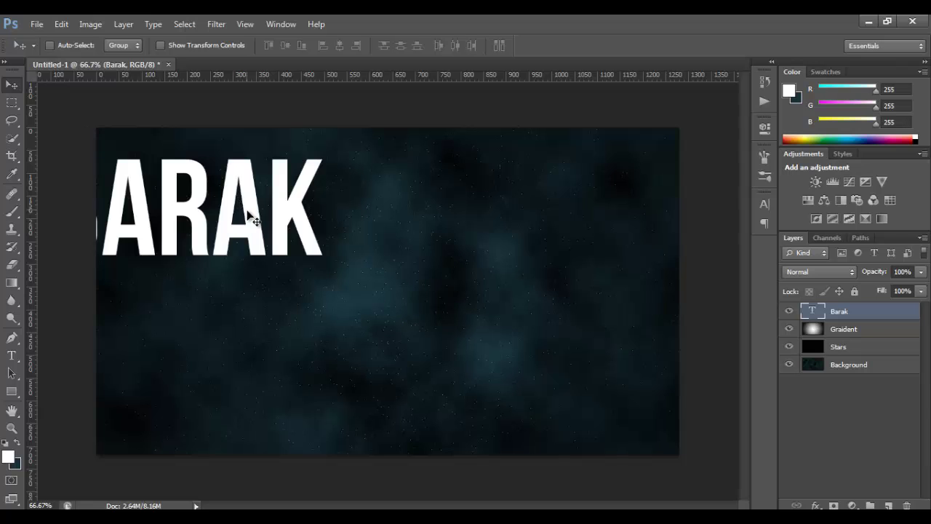
mouse_move(248, 215)
mouse_down()
mouse_move(468, 311)
mouse_move(448, 309)
mouse_up()
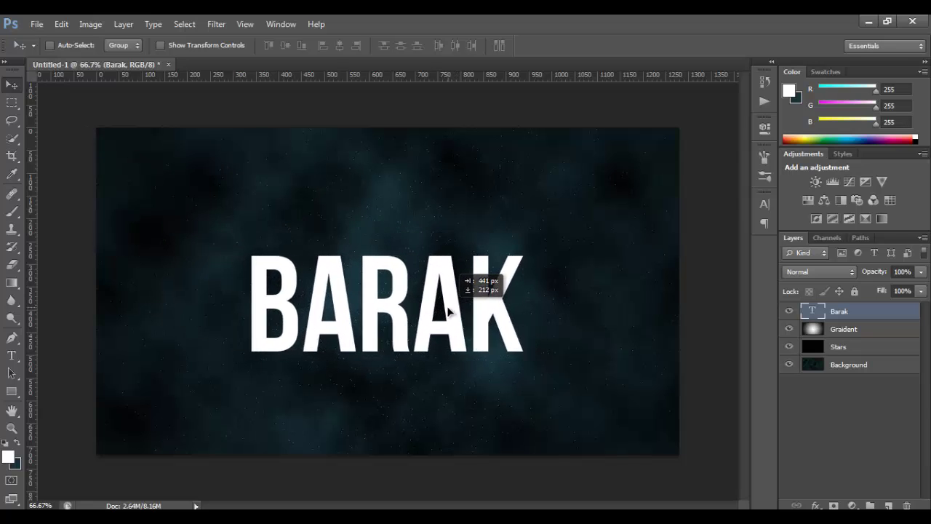
drag(501, 315, 505, 304)
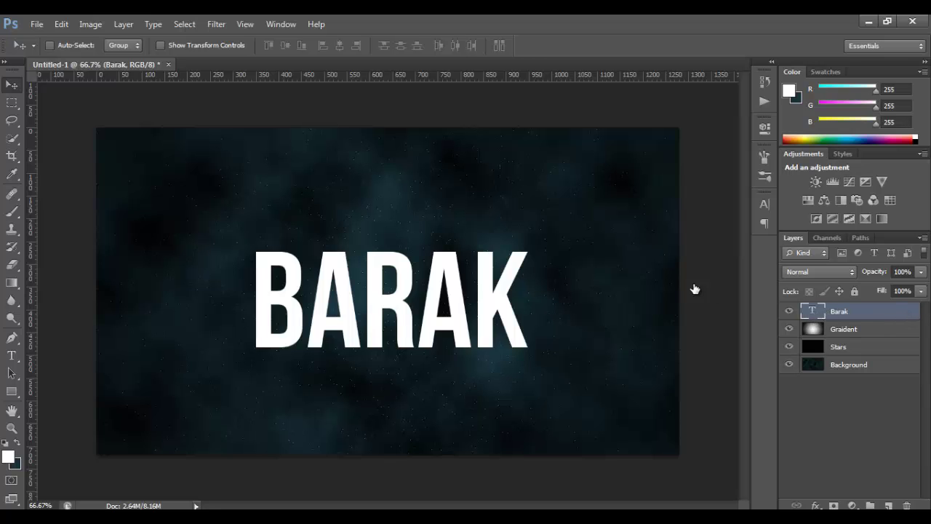
Add a black Color Overlay layer style to BARAK
double_click(884, 311)
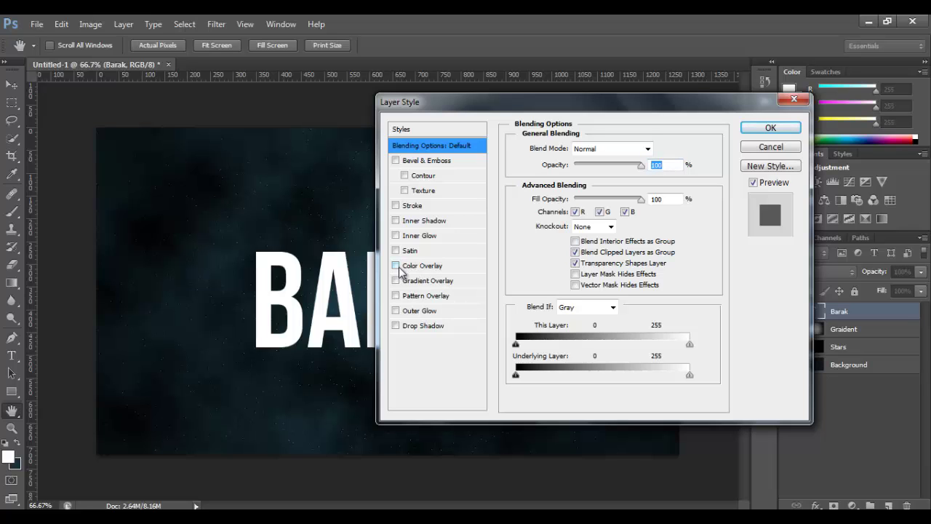
click(396, 266)
click(422, 266)
click(667, 148)
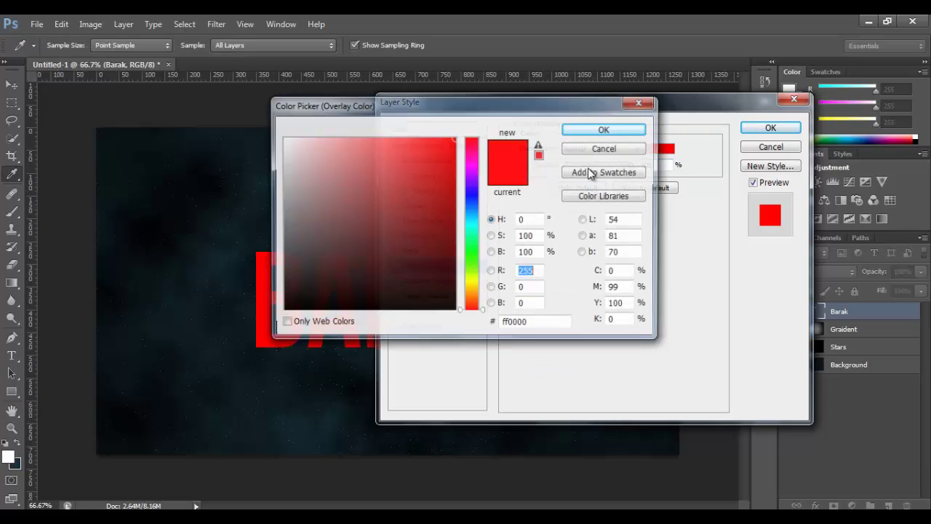
drag(395, 224, 230, 352)
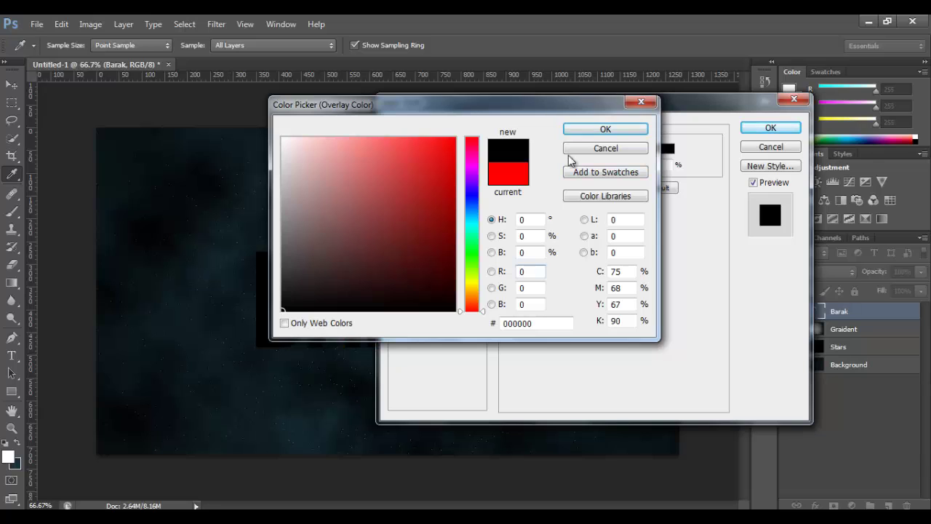
click(599, 132)
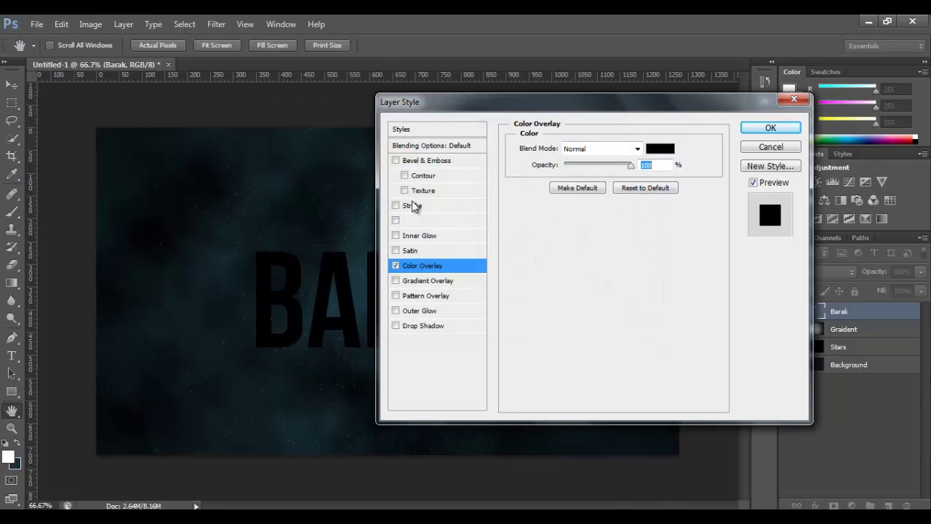
Give BARAK a dark blue Inner Glow at 24% and enable Inner Shadow
click(396, 235)
click(419, 235)
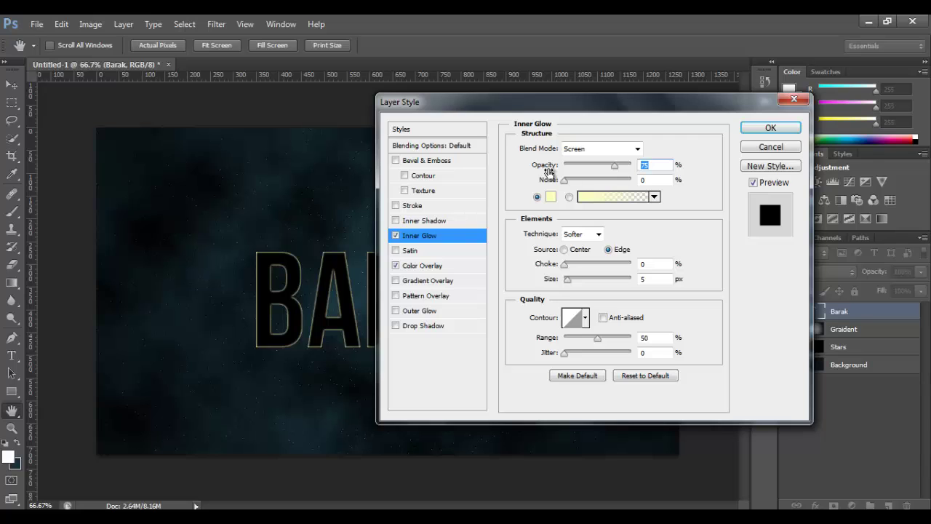
text(24)
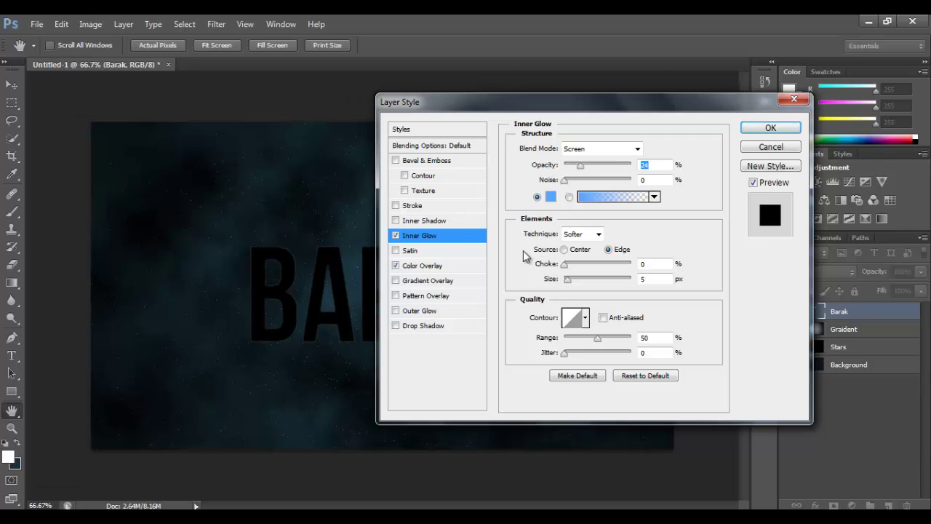
click(550, 197)
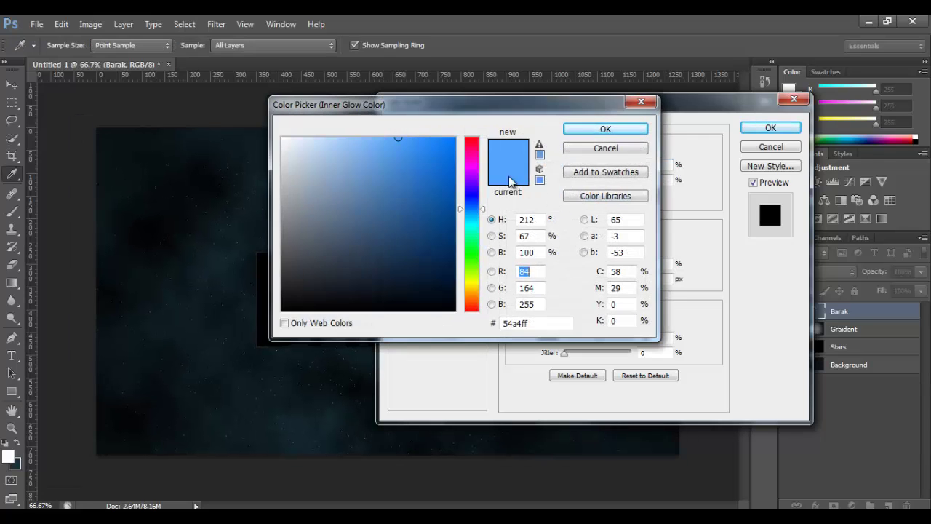
click(440, 180)
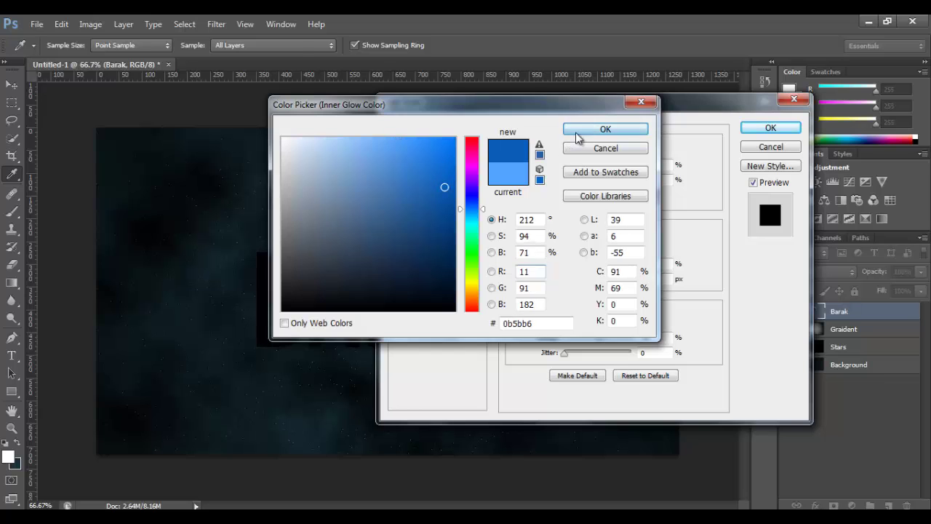
click(618, 129)
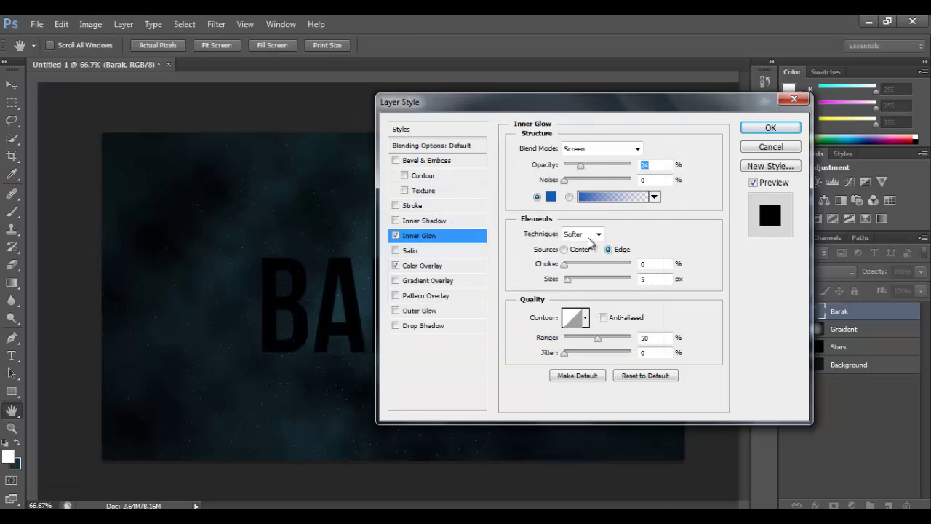
click(395, 221)
Set the Inner Shadow colour to light blue 54a4ff
click(421, 221)
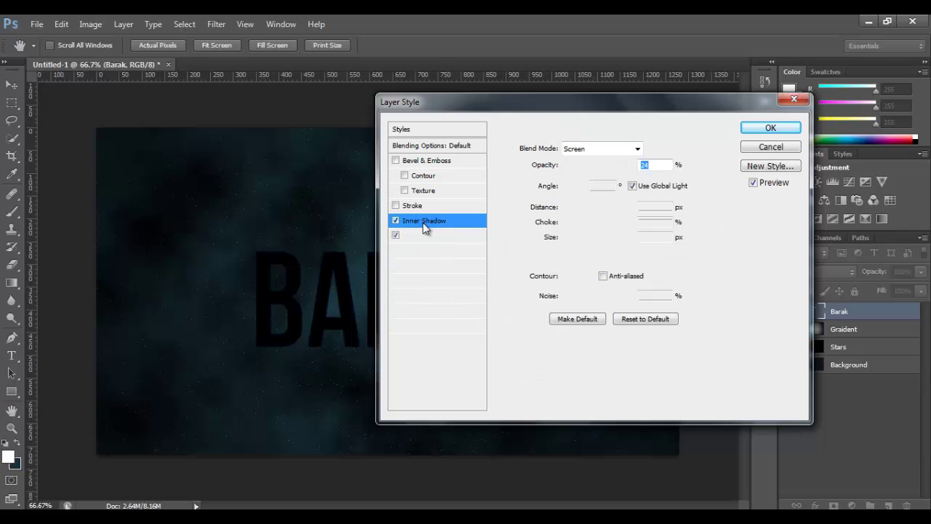
click(662, 148)
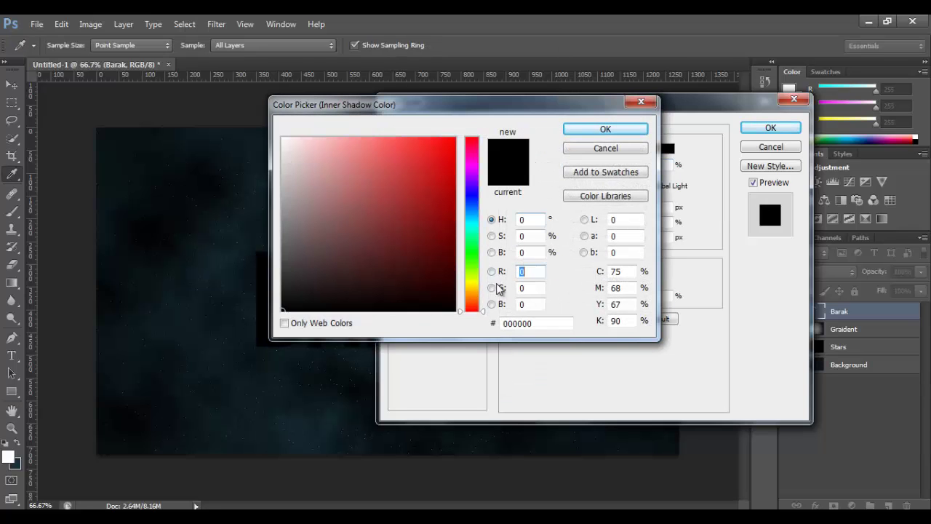
double_click(517, 323)
text(54a4ff)
click(613, 138)
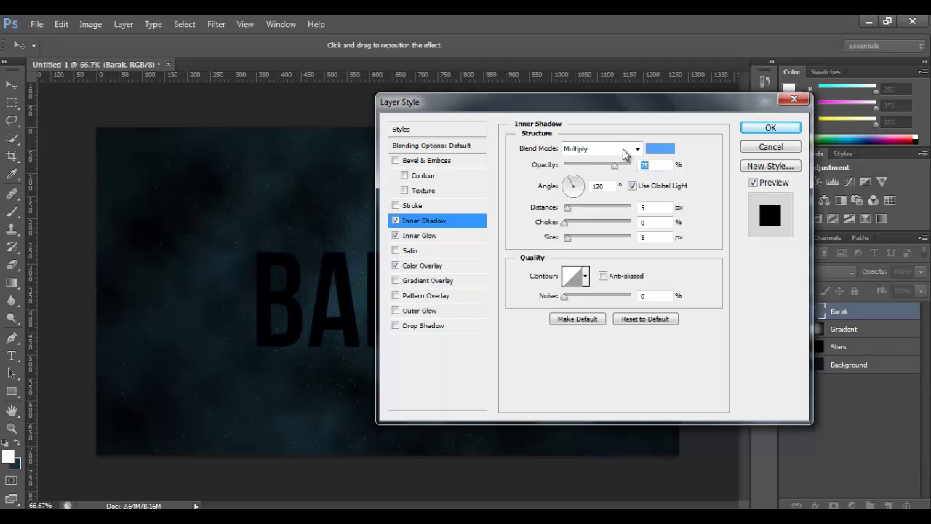
Set the Inner Shadow to Screen blend, -90° angle and 1 px distance
click(627, 149)
click(582, 271)
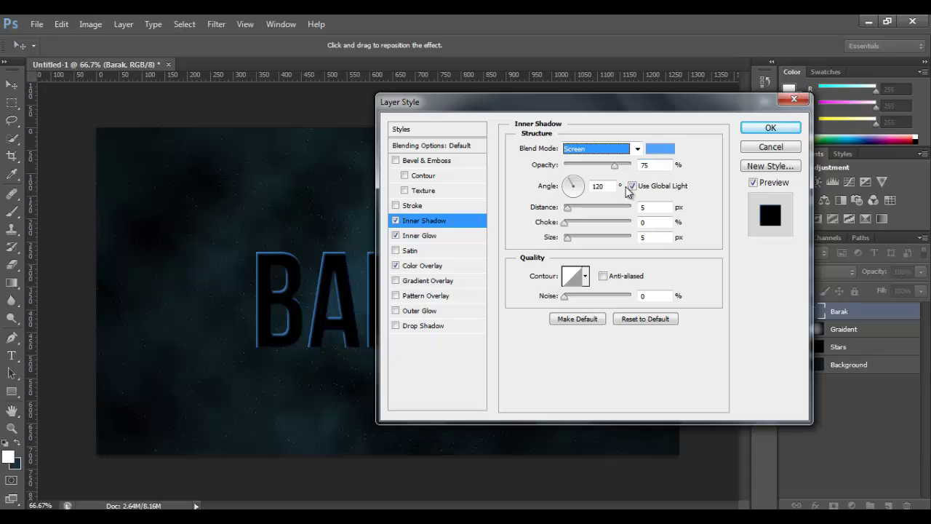
double_click(598, 186)
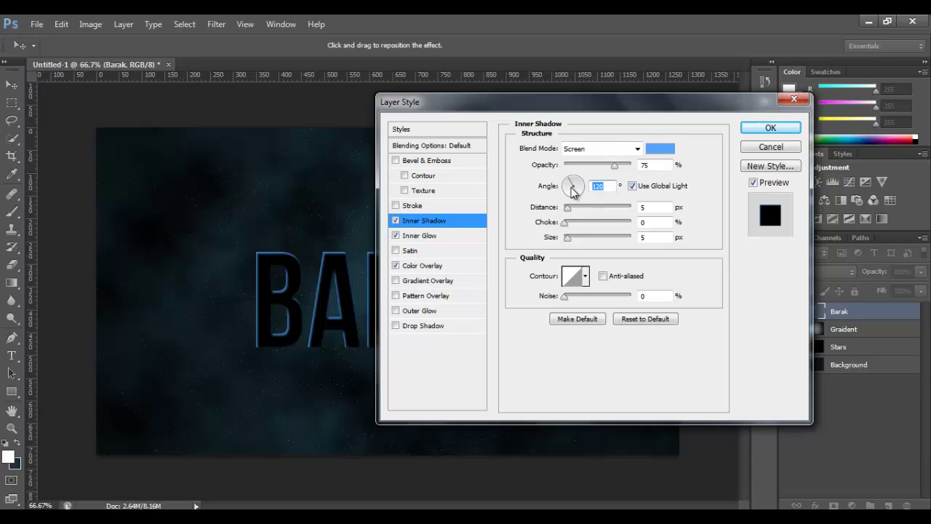
click(572, 191)
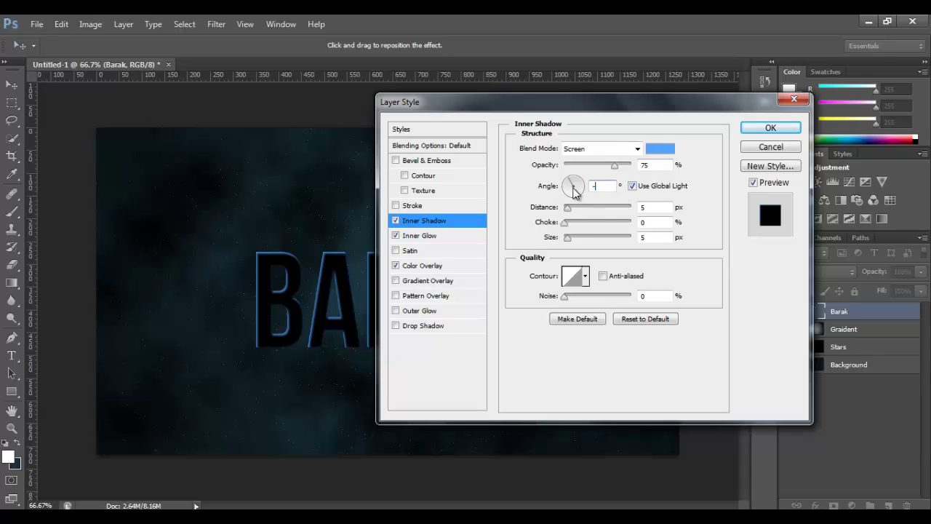
double_click(659, 207)
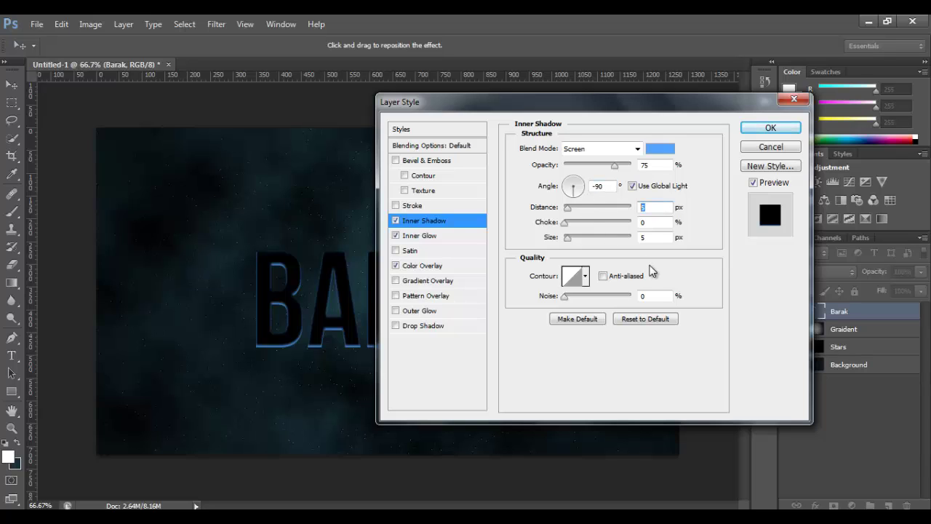
text(1)
text(2)
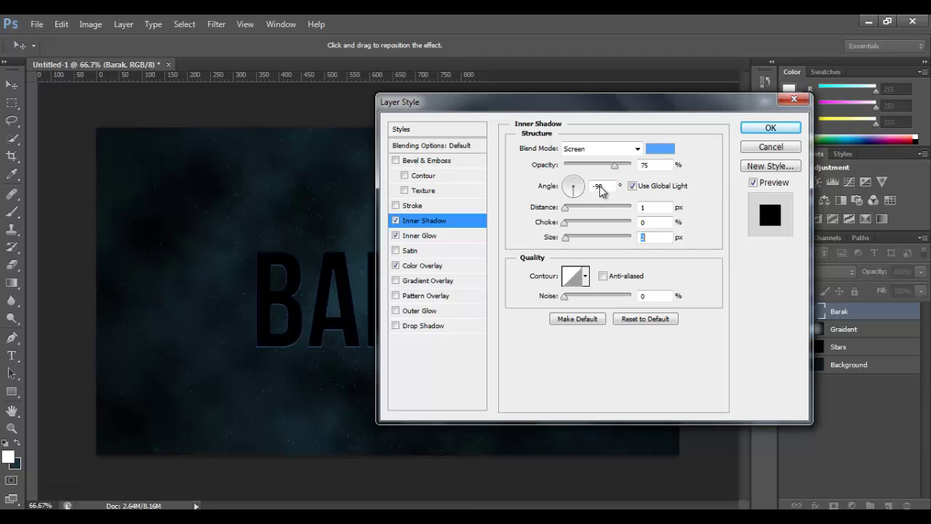
Enable Bevel & Emboss with Chisel Hard technique, size 3 and angle 120
click(395, 160)
click(469, 161)
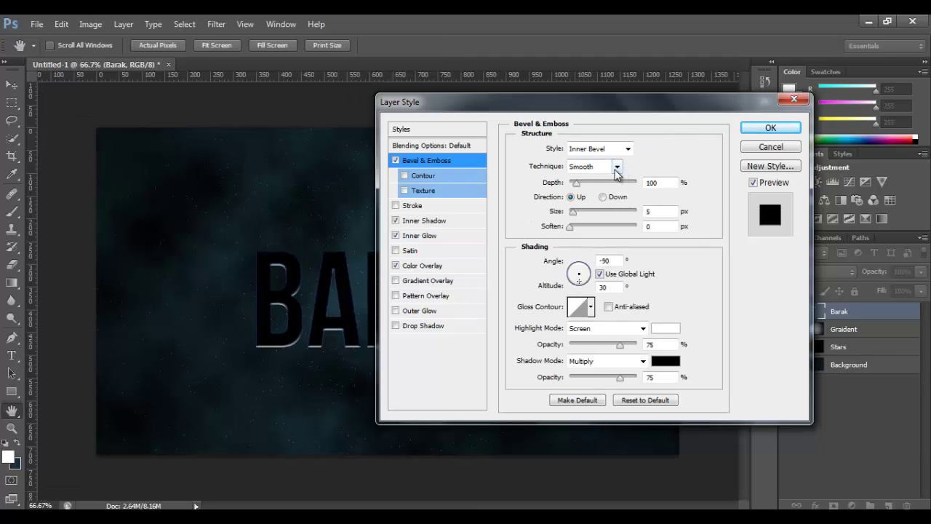
click(617, 168)
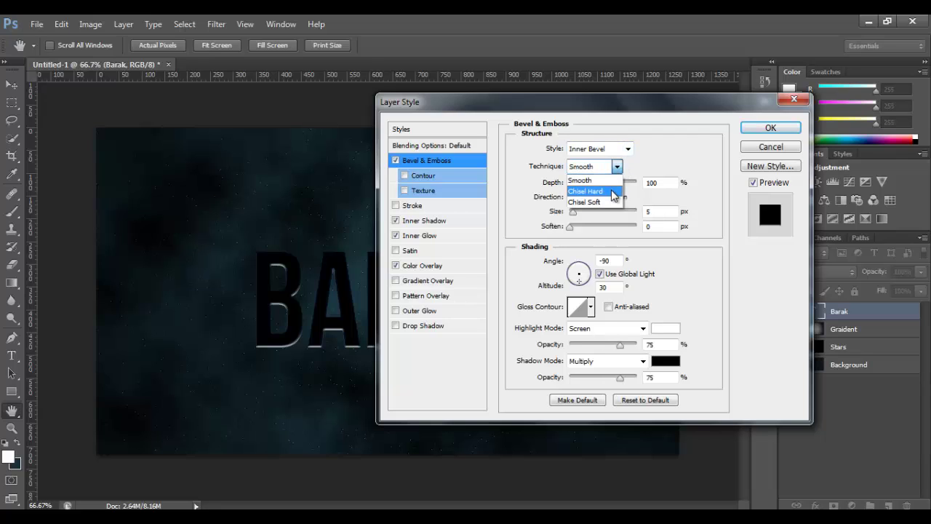
click(613, 192)
click(676, 186)
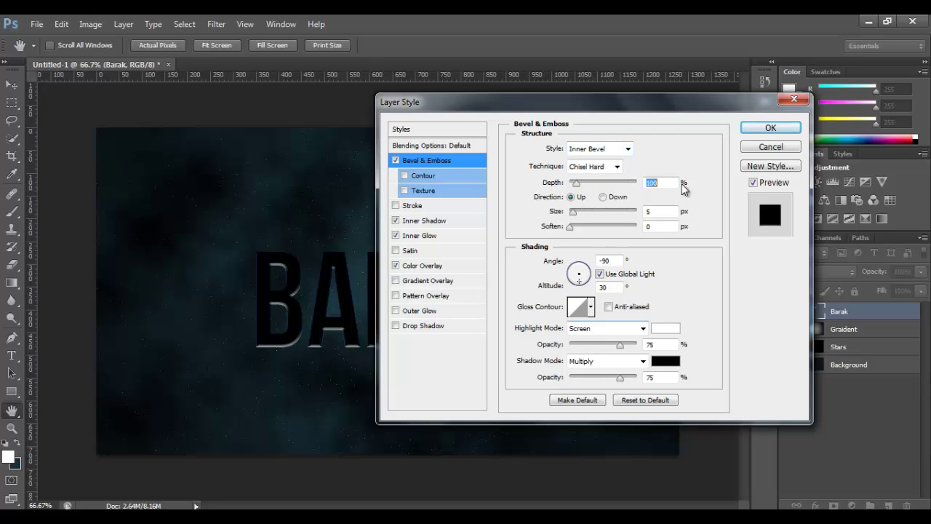
click(654, 213)
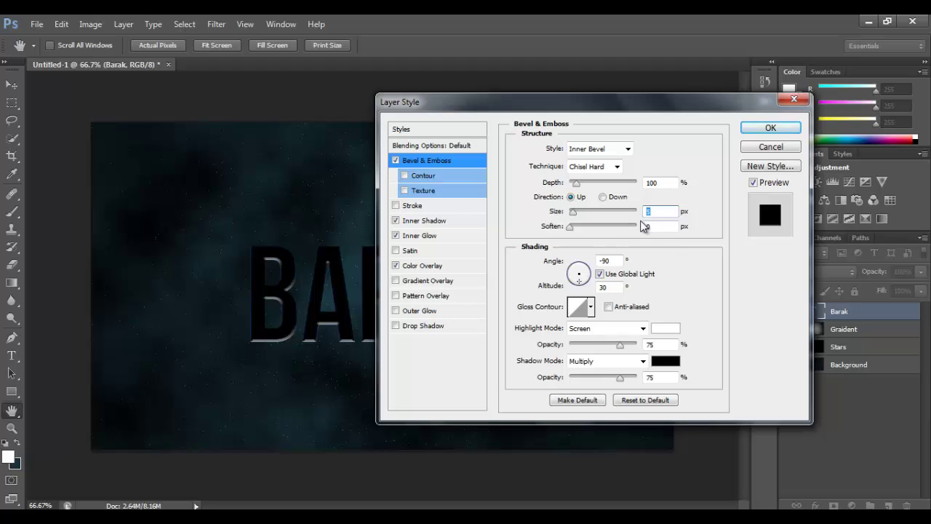
text(3)
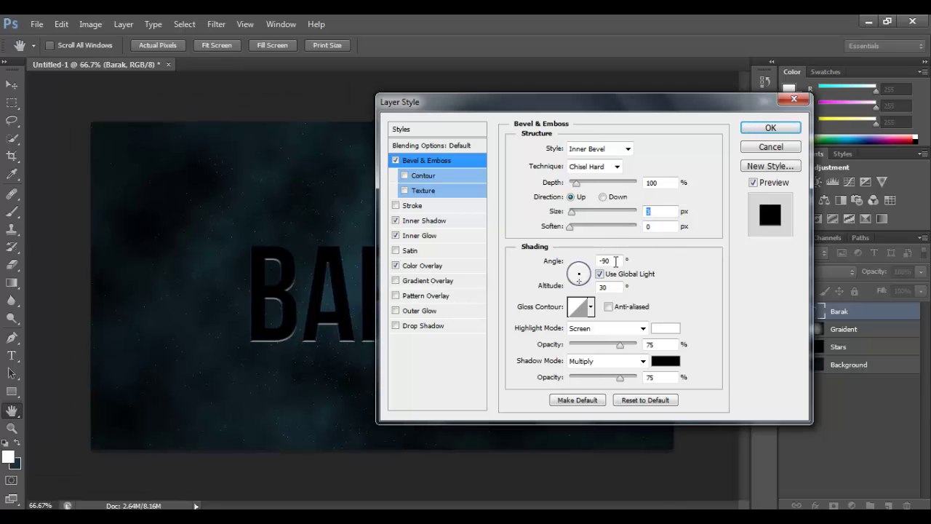
key(BackSpace)
text(12)
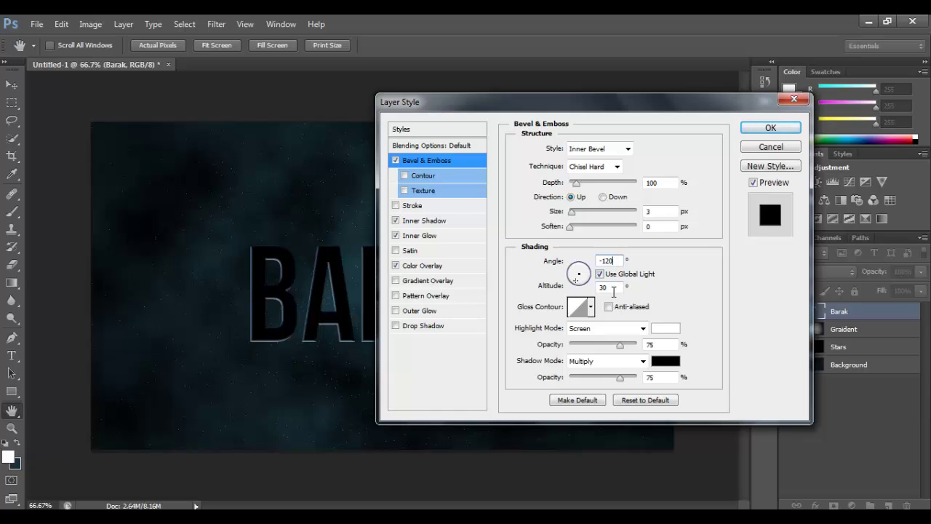
click(606, 260)
text(120)
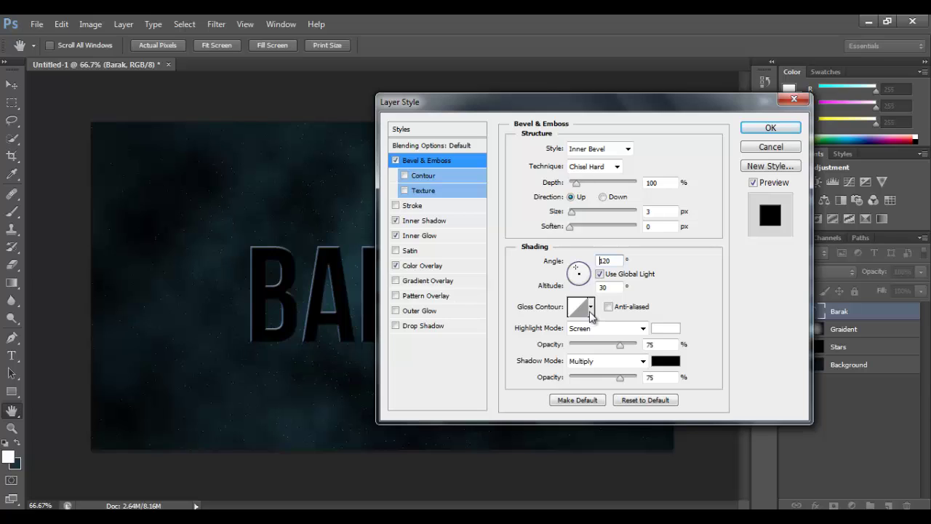
Apply a stepped gloss contour, Multiply highlight mode and Linear Dodge (Add) shadow mode
click(591, 309)
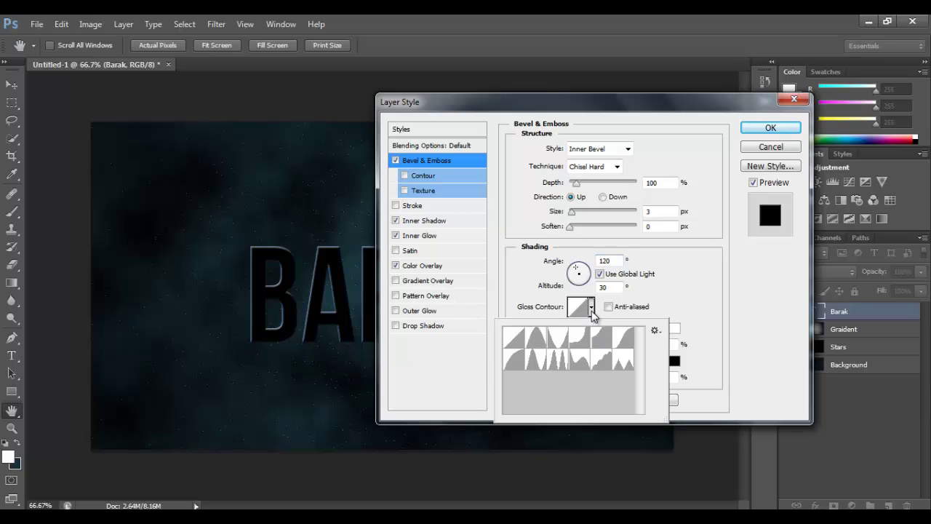
click(603, 363)
click(692, 295)
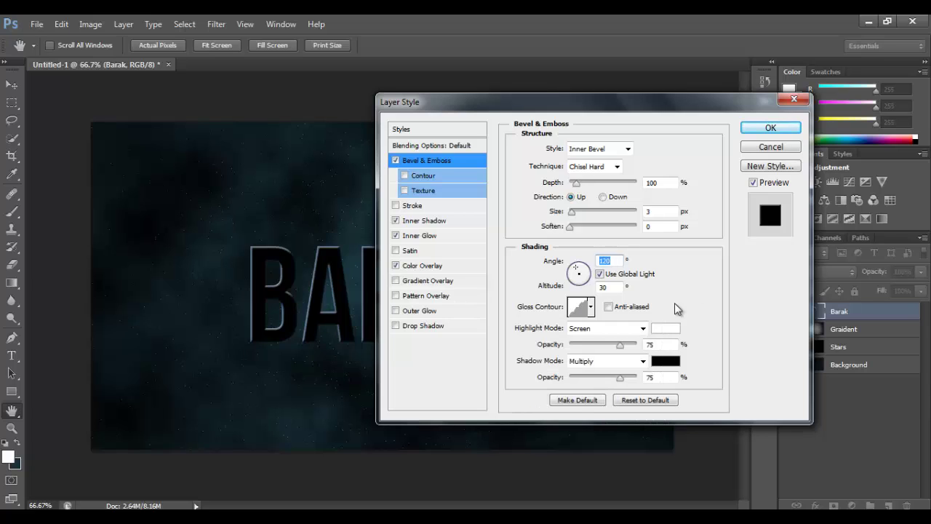
click(637, 327)
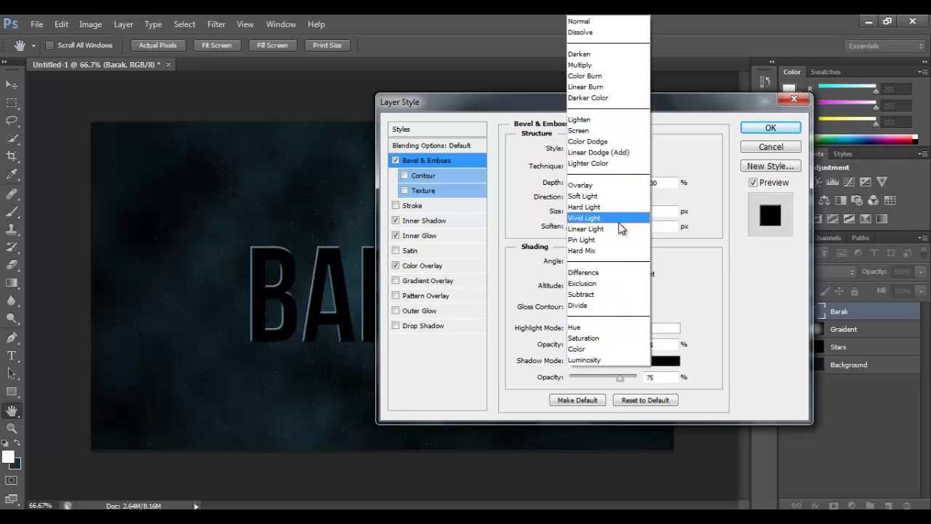
click(603, 65)
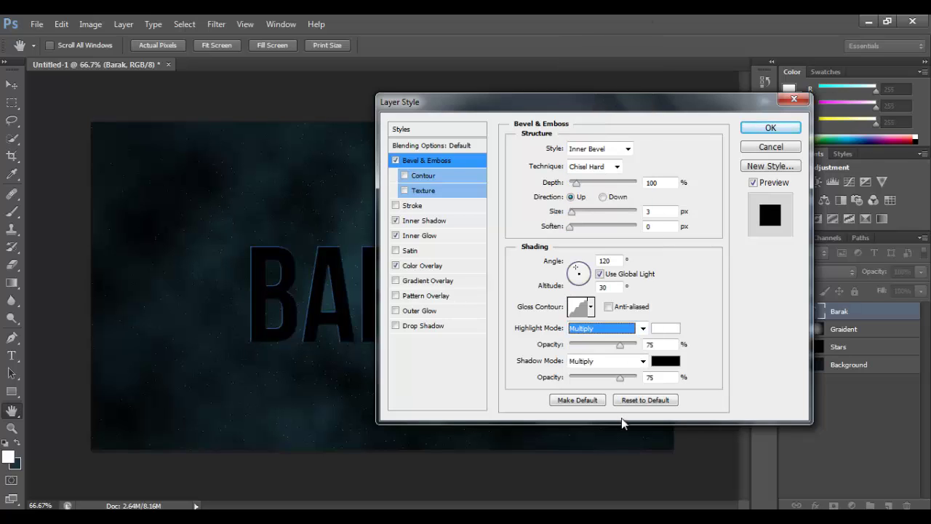
click(641, 361)
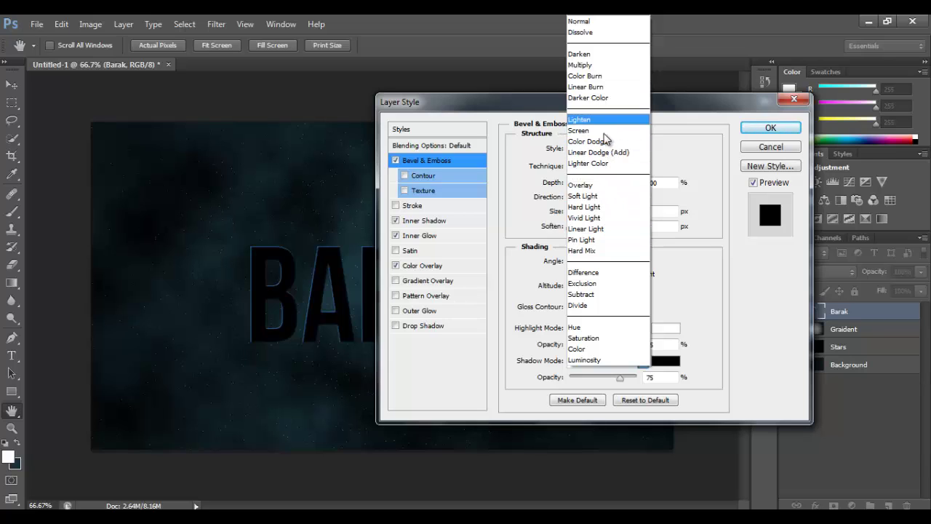
click(615, 161)
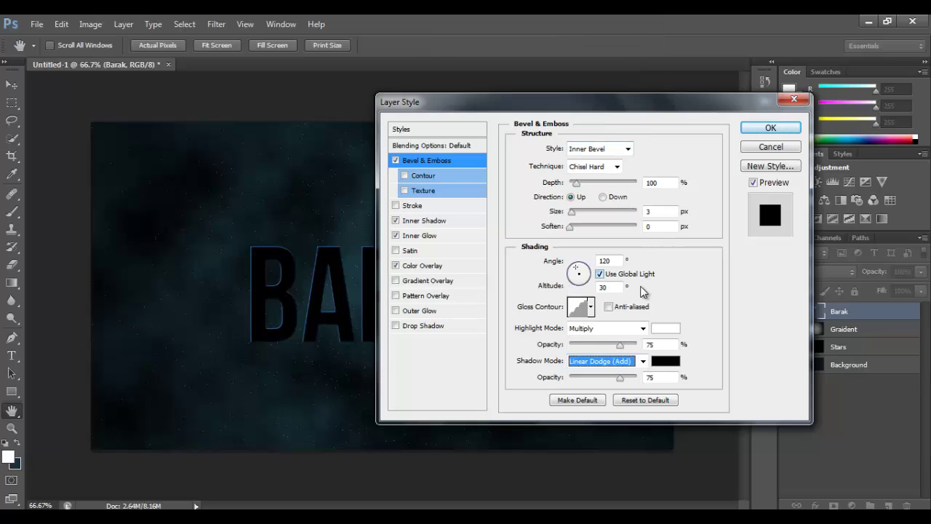
Make the bevel highlight colour light grey and reconfirm the inner shadow colour
click(666, 328)
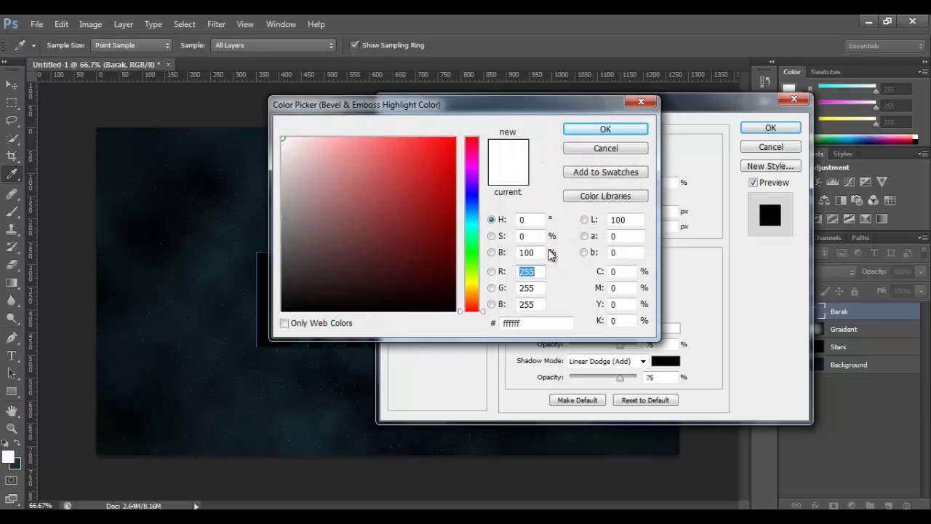
mouse_move(390, 212)
mouse_down()
mouse_move(275, 256)
mouse_move(285, 226)
mouse_up()
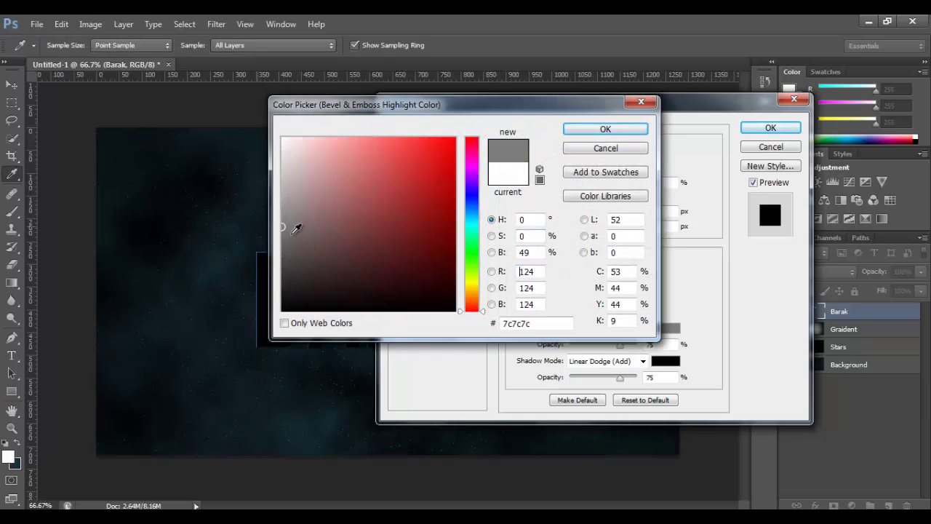
click(579, 132)
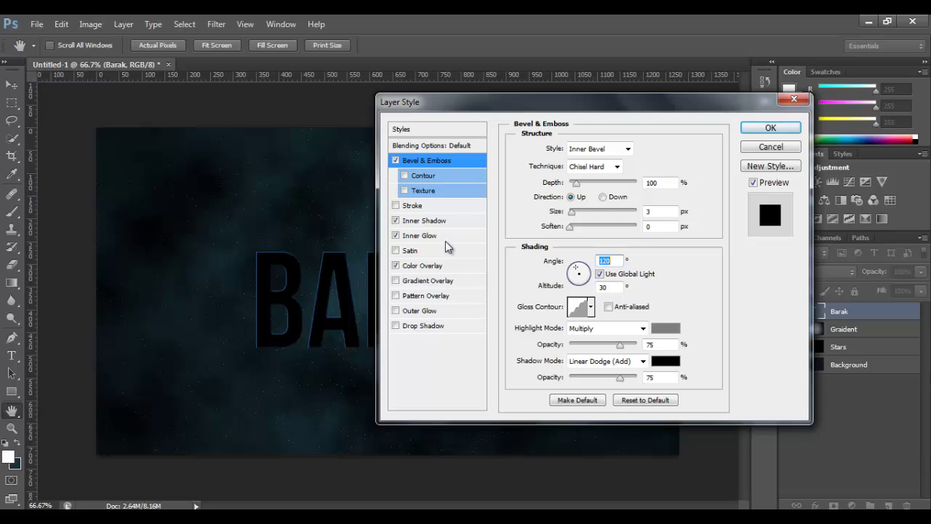
click(424, 220)
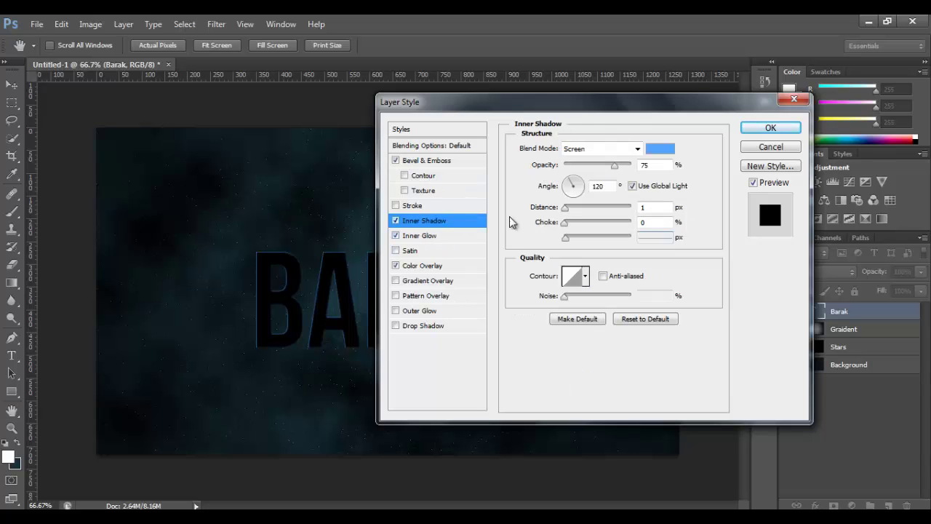
click(652, 153)
click(536, 322)
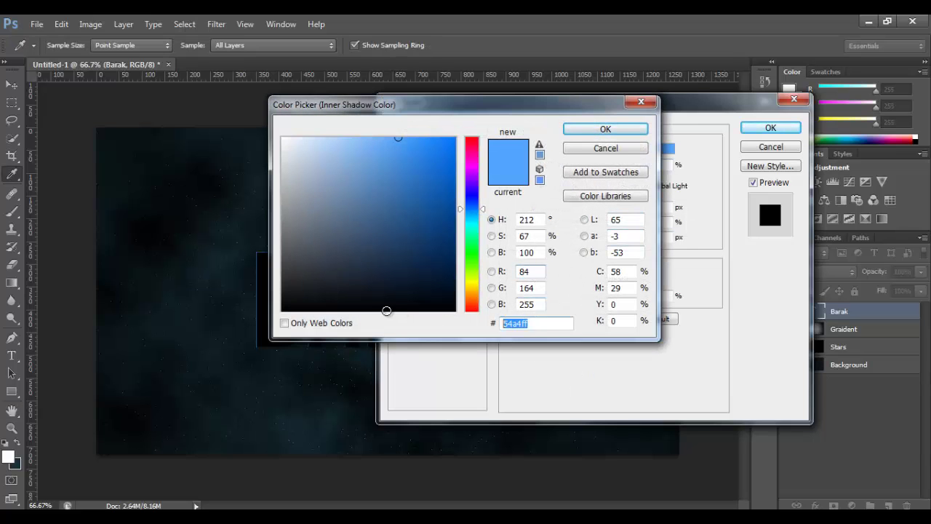
click(628, 128)
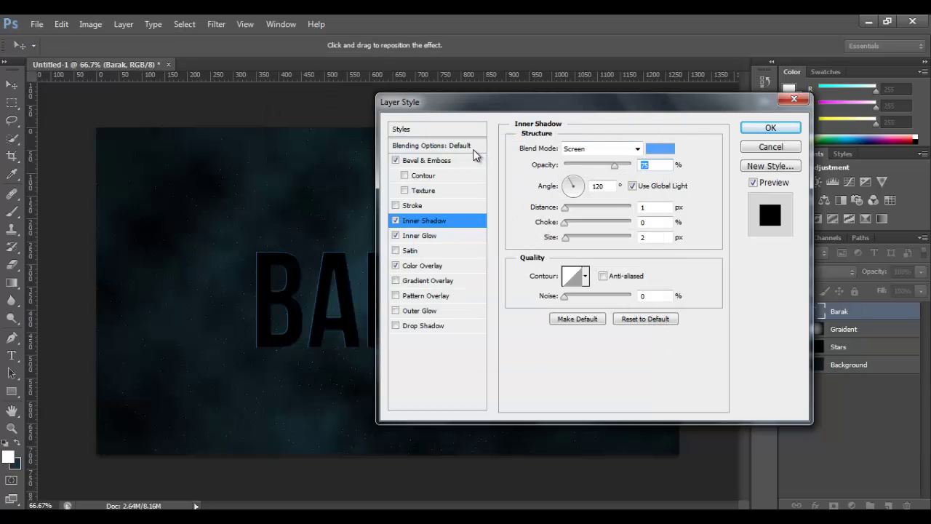
Set the bevel shadow colour to #54a4ff, highlight opacity 0 and shadow opacity 81%
click(473, 160)
click(665, 361)
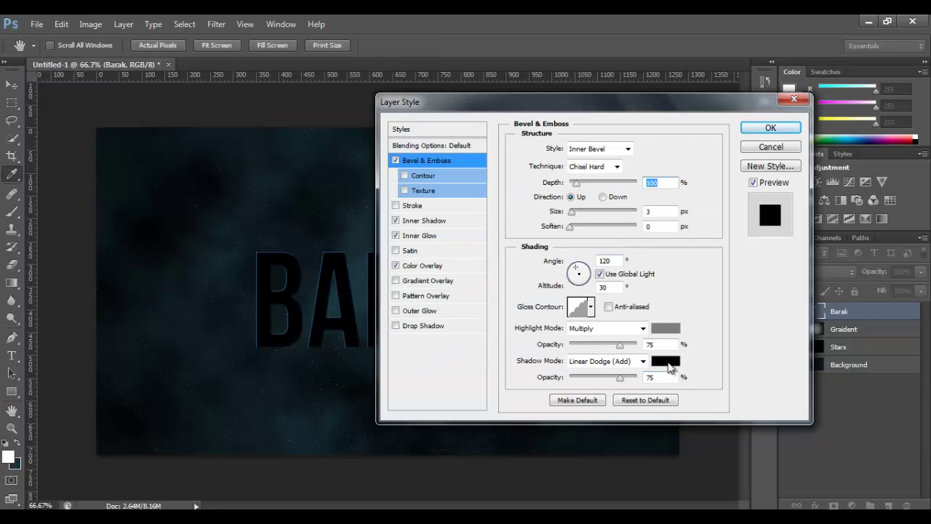
click(538, 322)
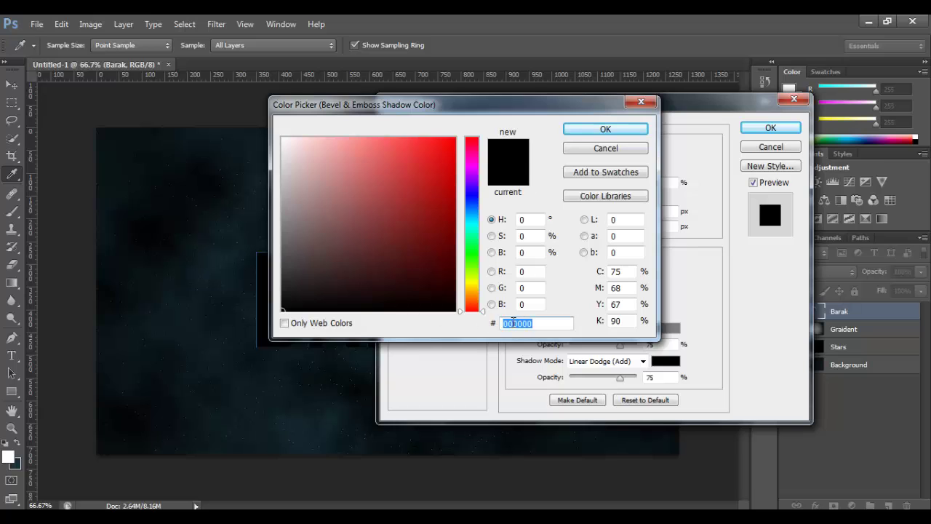
text(54a4ff)
click(598, 131)
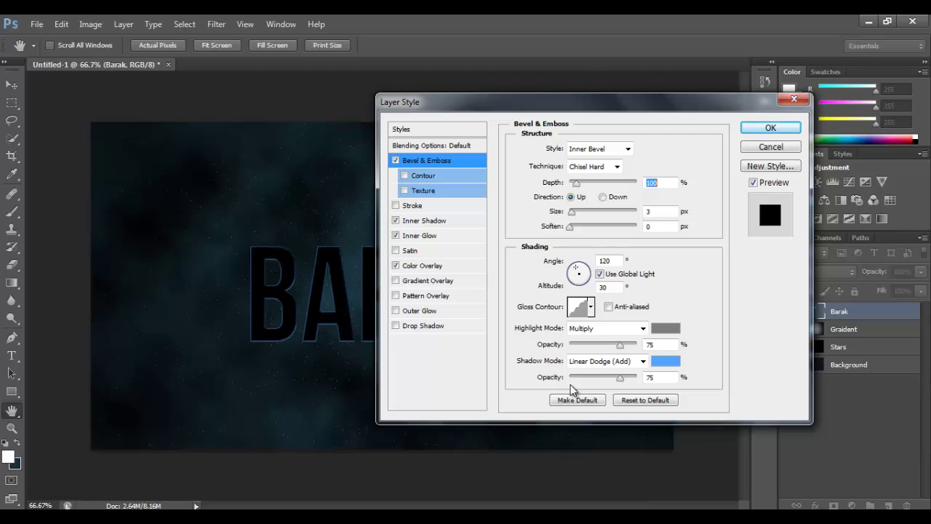
double_click(663, 346)
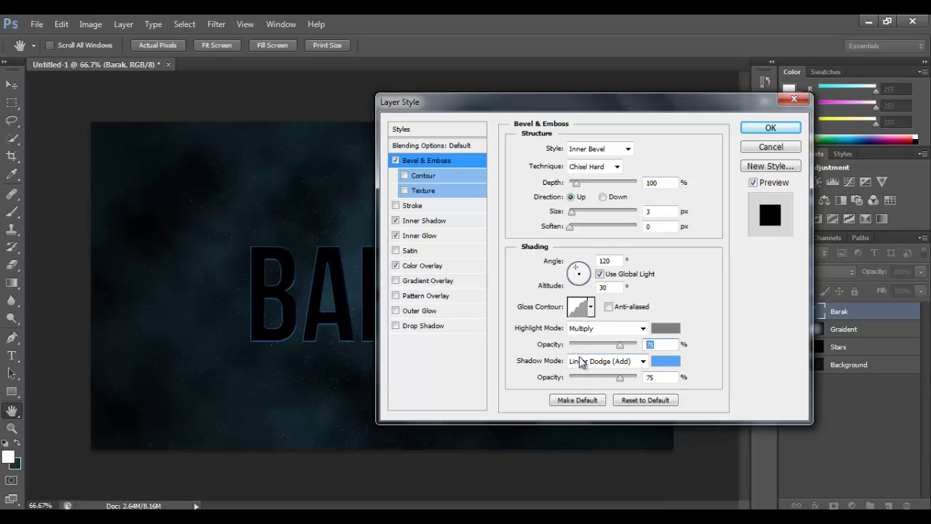
text(0)
double_click(655, 377)
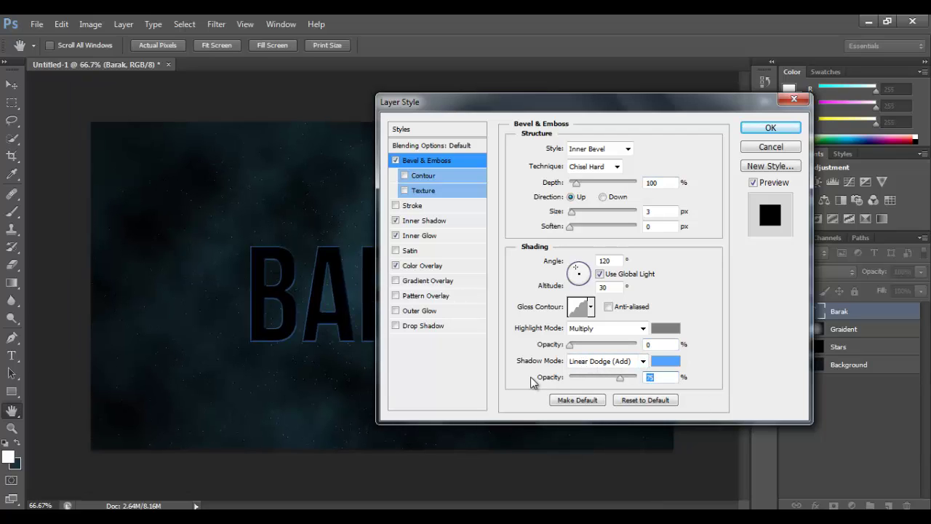
text(81)
Add the bubbles pattern texture to the bevel at depth -79 and apply the style
click(434, 194)
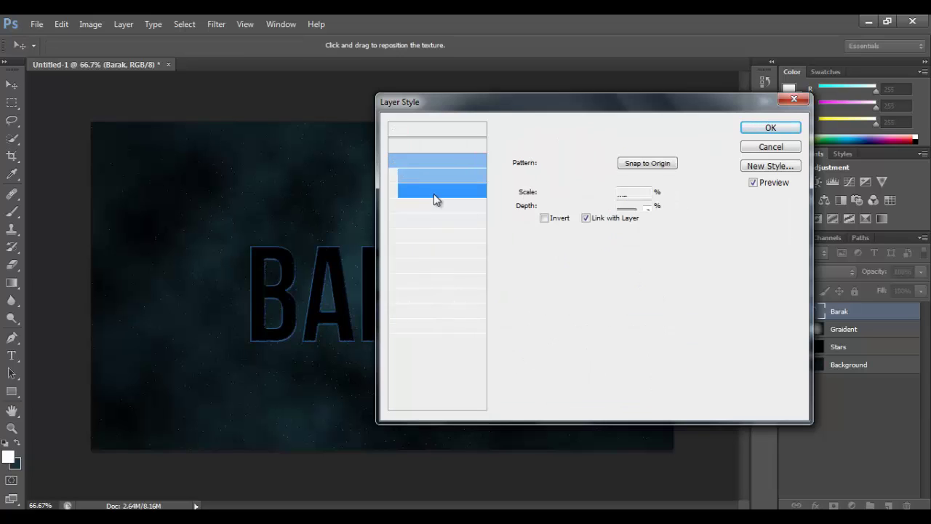
click(587, 162)
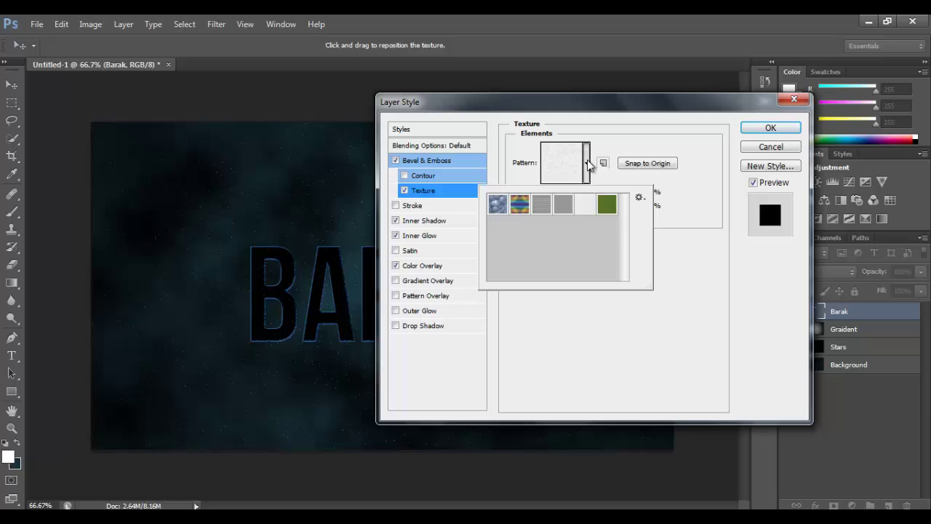
click(498, 204)
click(665, 137)
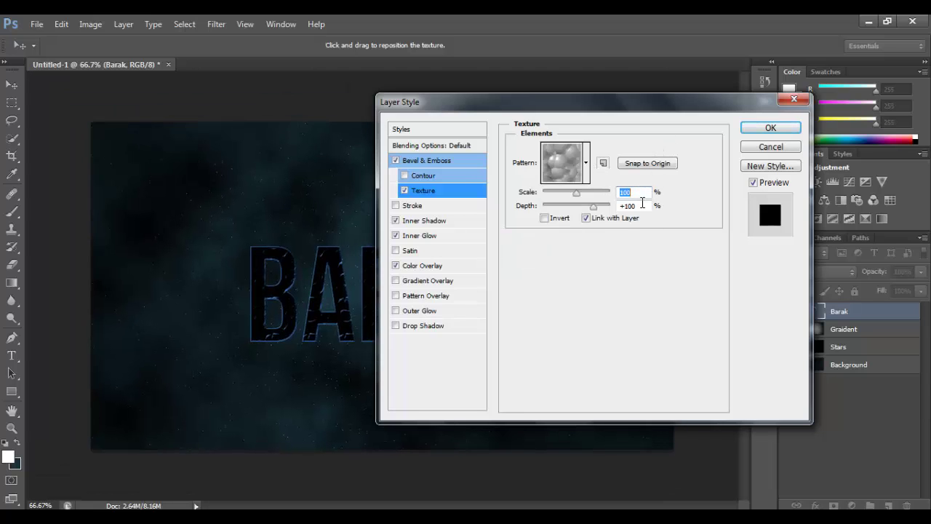
key(Tab)
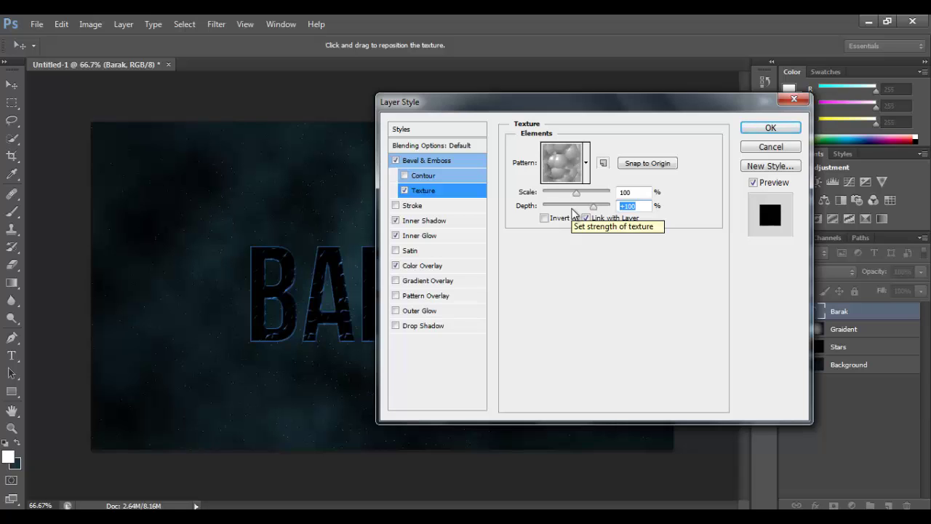
text(-79)
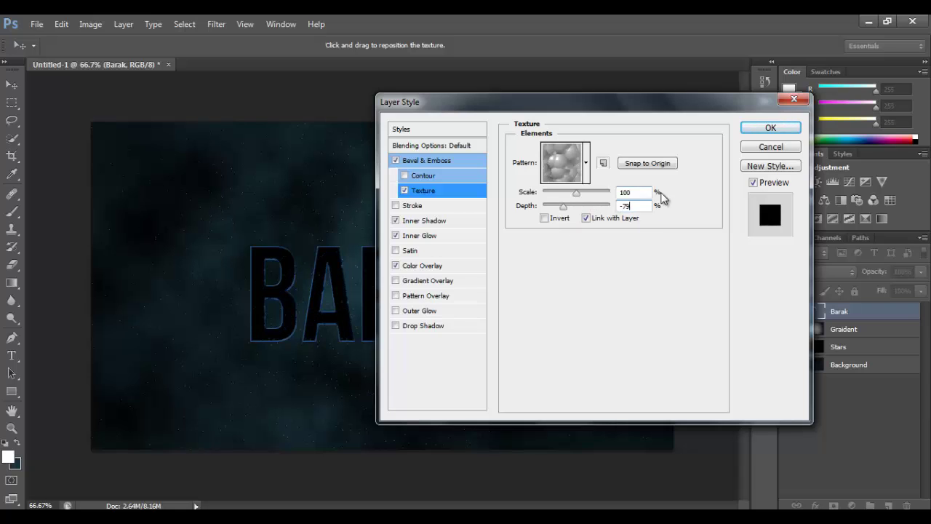
click(760, 129)
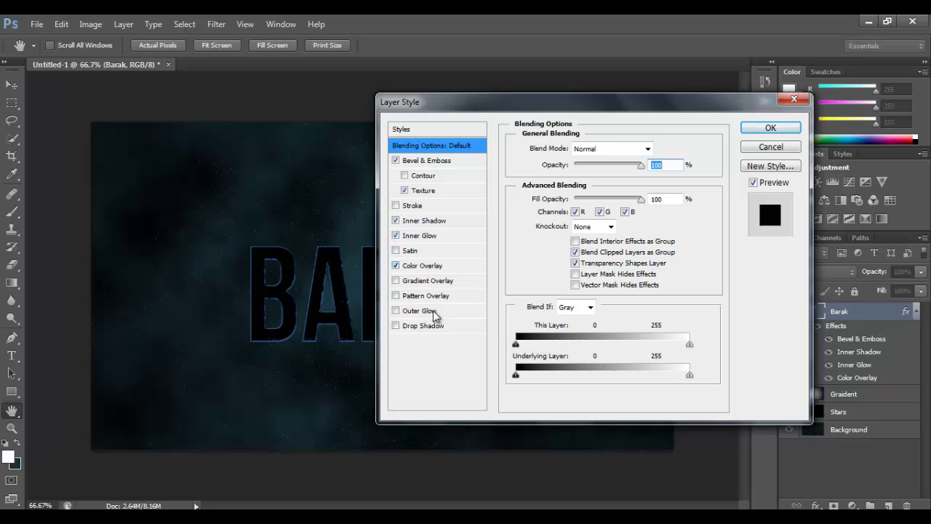
Enable Outer Glow and Drop Shadow, giving the shadow colour #0089c4 and distance 10
click(424, 326)
click(396, 310)
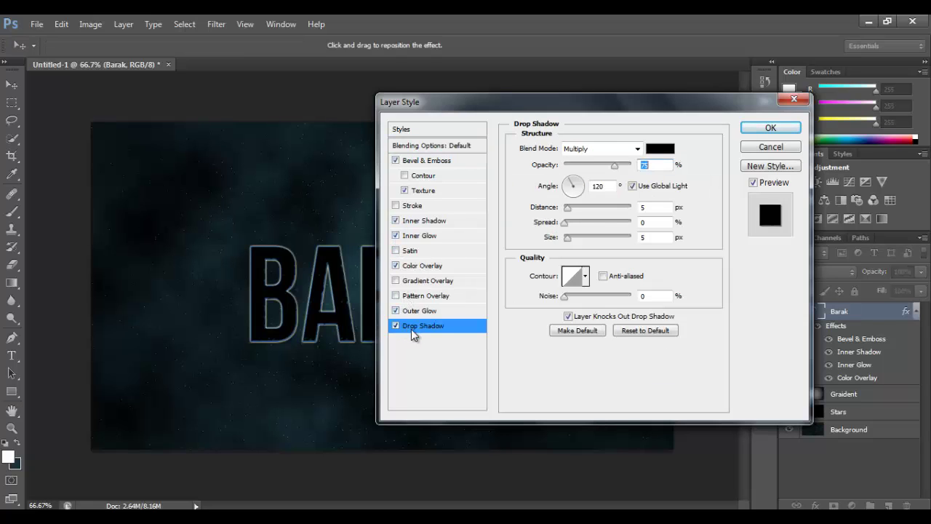
click(661, 152)
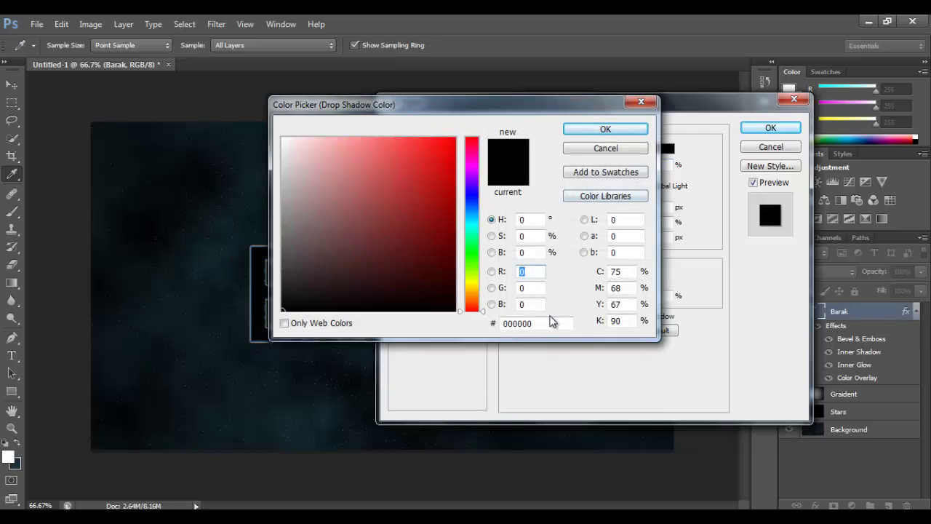
double_click(517, 322)
text(0089c4)
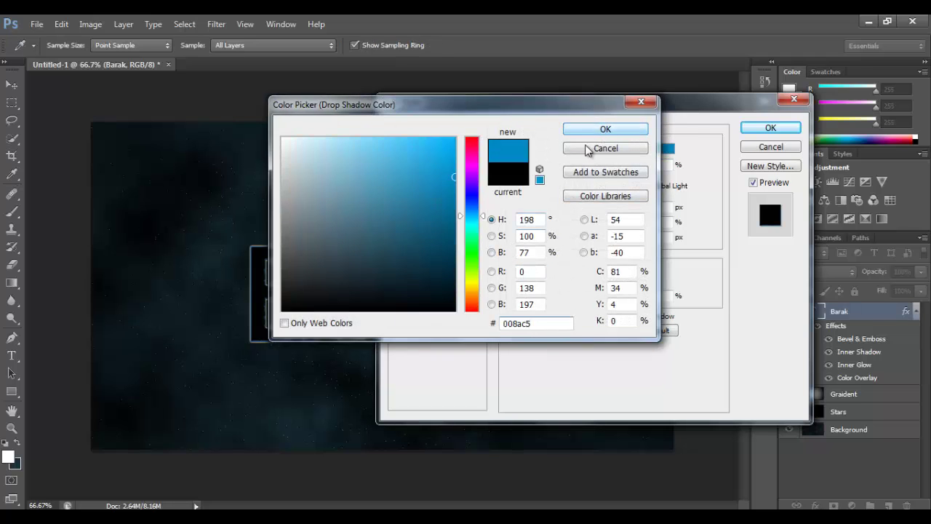
click(605, 128)
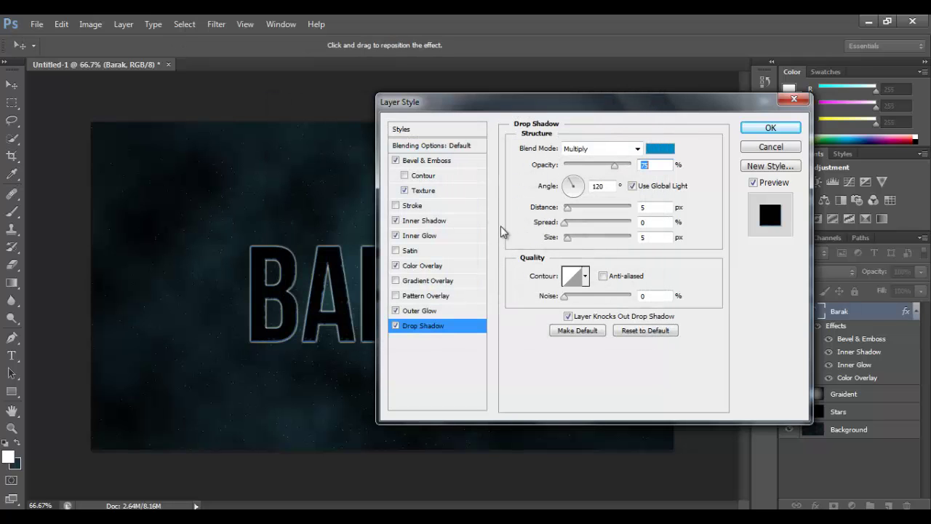
double_click(649, 207)
text(10)
Set the outer glow colour to #008ac5 and size to 100 px
click(422, 311)
click(552, 197)
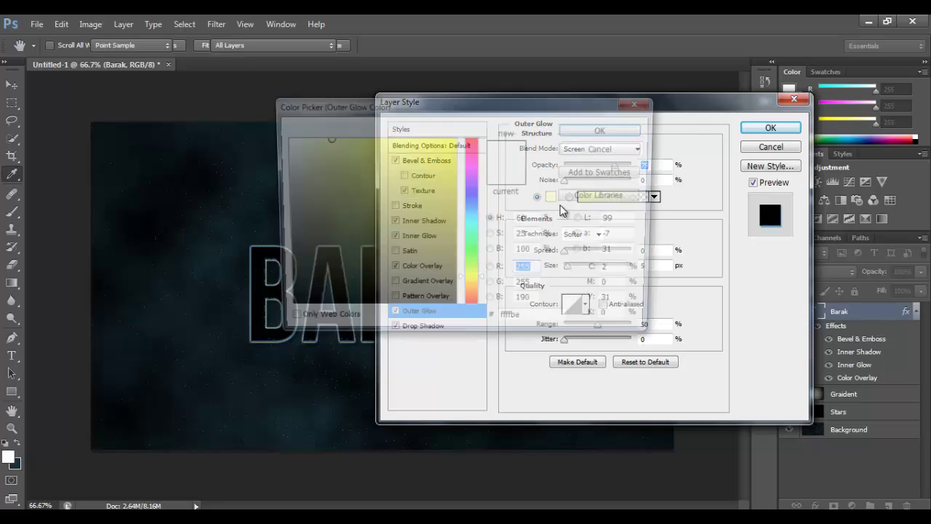
double_click(544, 323)
text(008ac5)
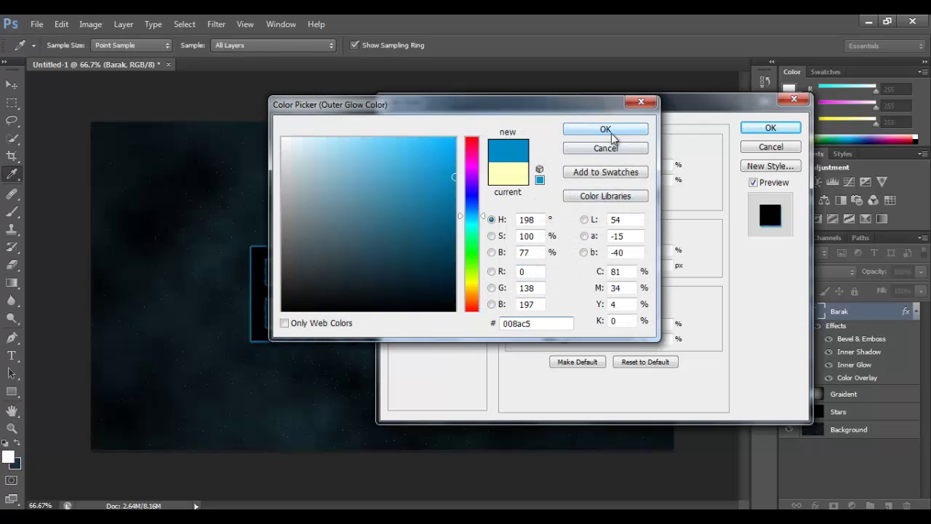
click(605, 129)
double_click(644, 265)
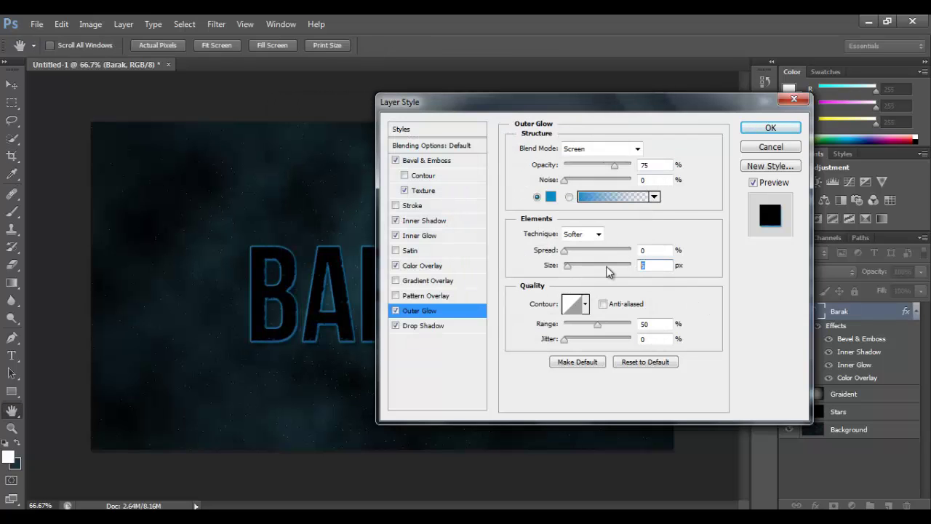
text(100)
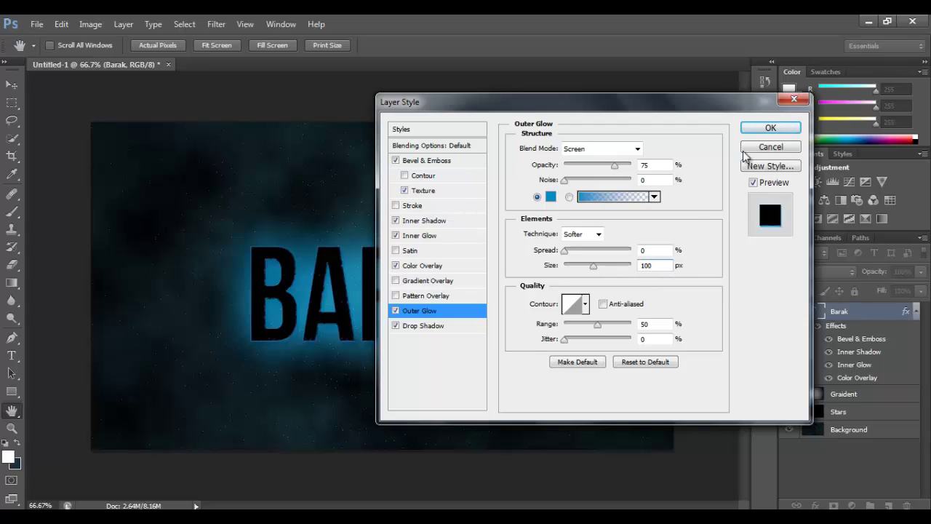
Apply the shadow and glow effects and duplicate the Barak layer as Barak copy
click(760, 131)
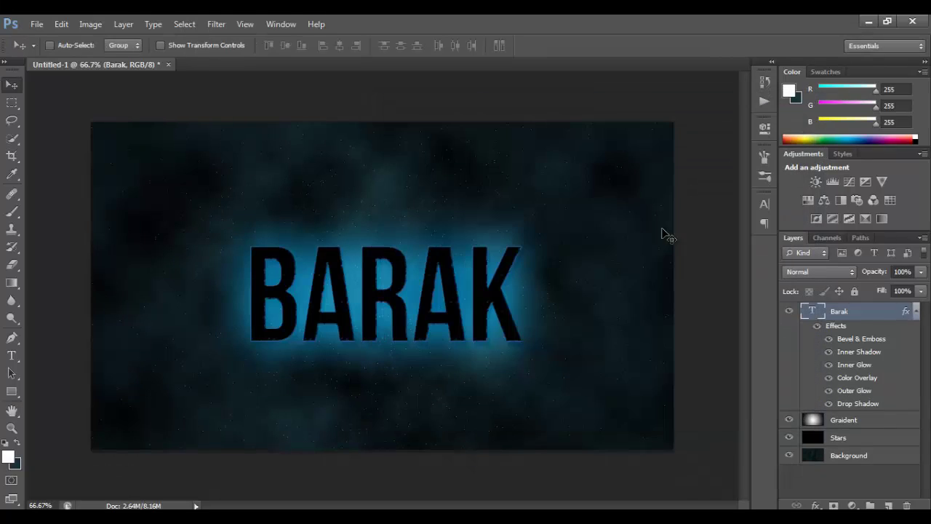
click(917, 309)
right_click(867, 311)
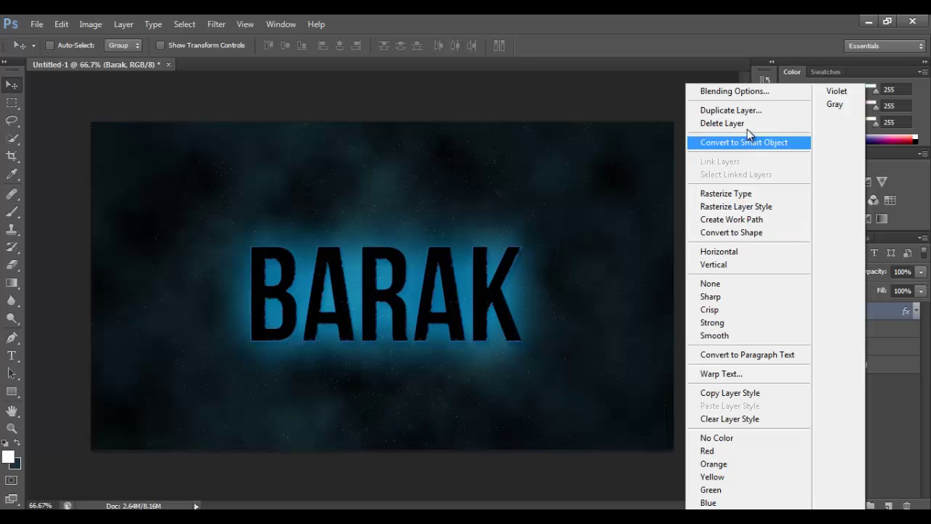
click(698, 111)
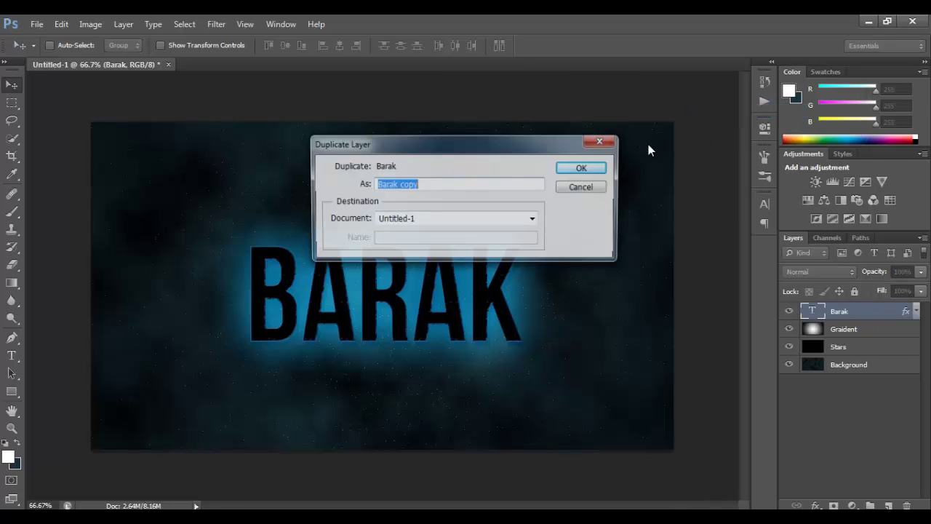
click(608, 168)
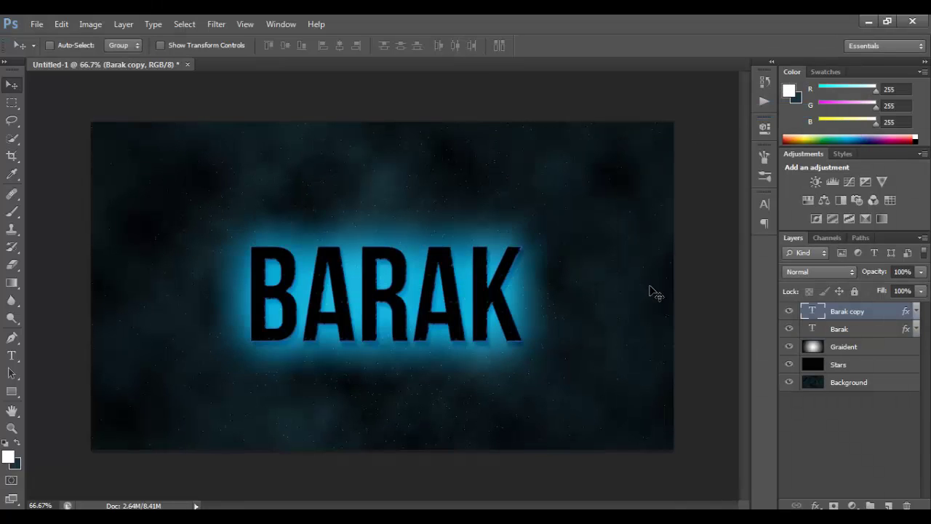
Hide all effects on the Barak copy layer
click(915, 311)
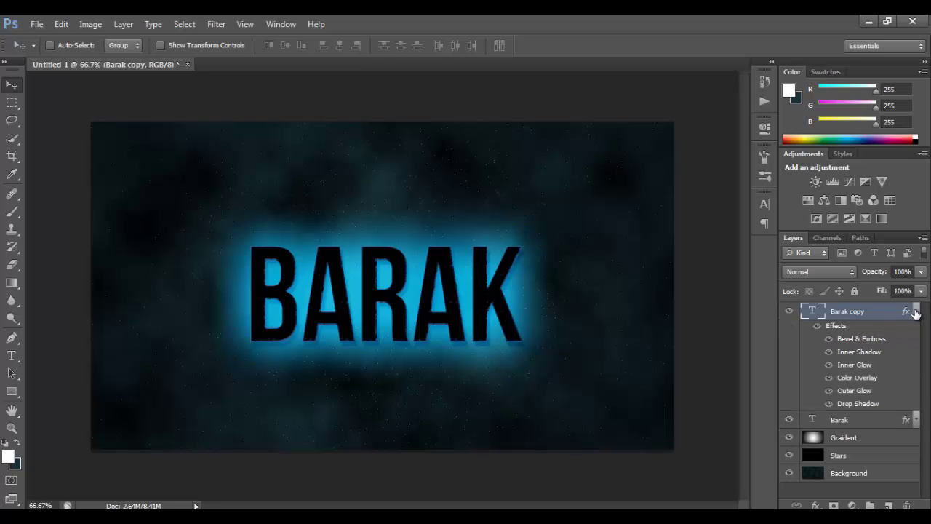
click(816, 327)
click(917, 314)
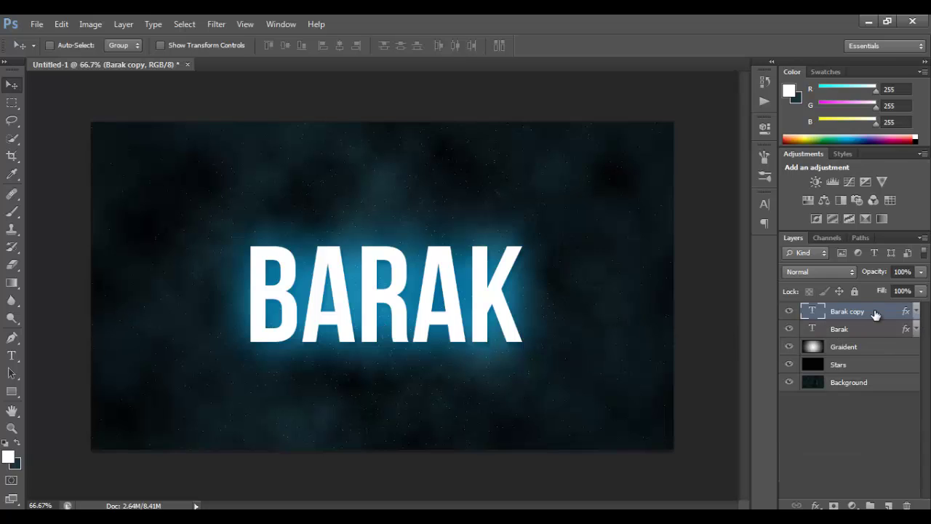
In Barak copy's layer style, disable drop shadow, outer glow, inner glow, inner shadow, texture and bevel
double_click(907, 313)
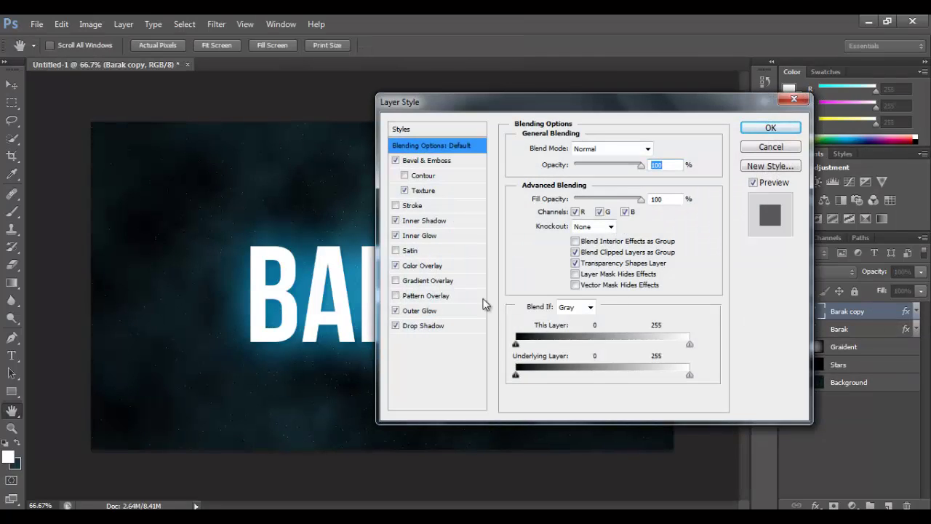
click(395, 325)
click(396, 311)
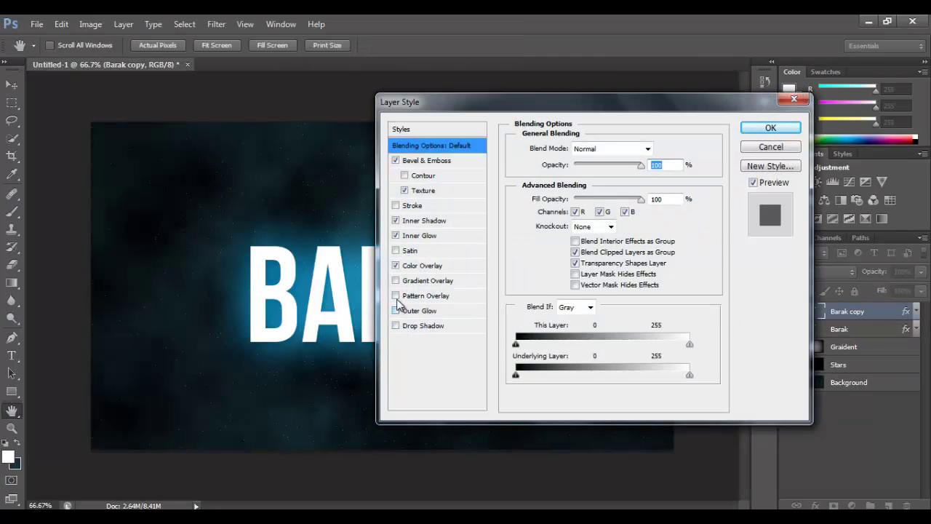
click(396, 236)
click(395, 220)
click(405, 190)
click(396, 160)
Set the Color Overlay colour to #5cdbff and apply the layer style
click(476, 264)
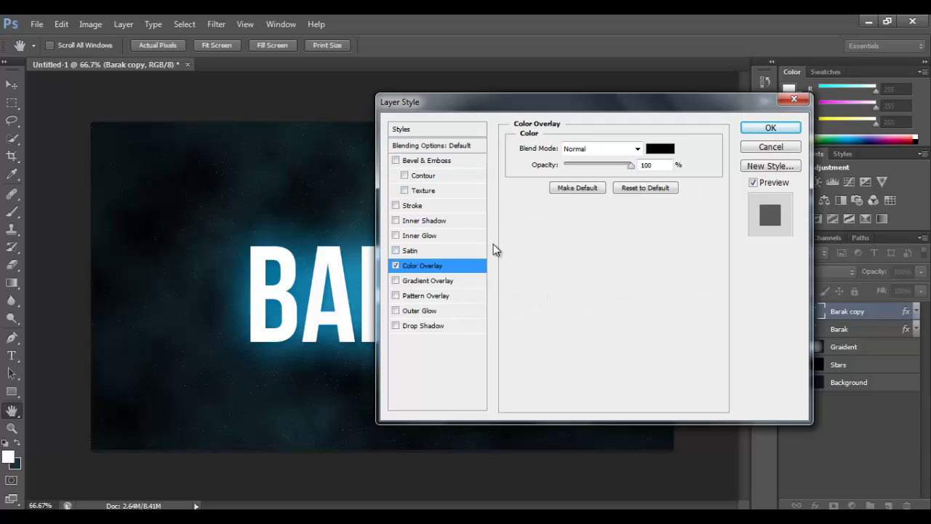
click(651, 149)
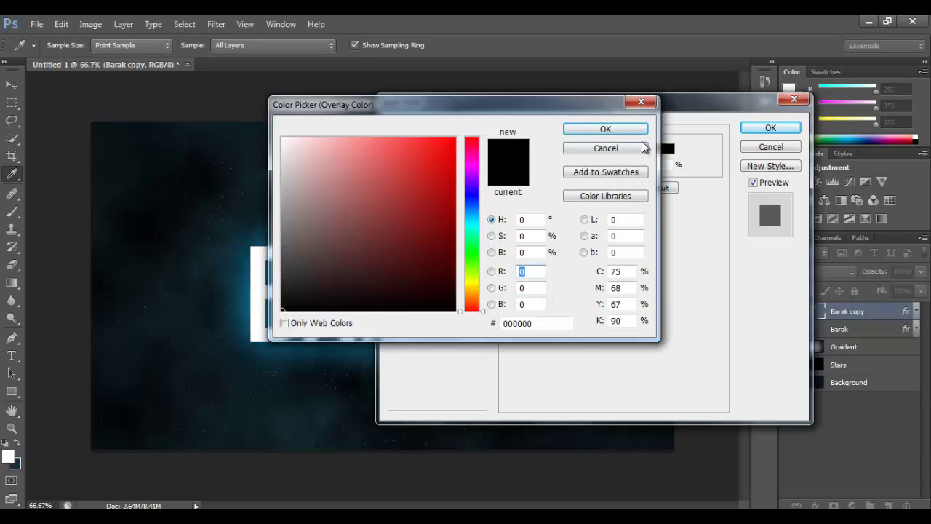
double_click(536, 324)
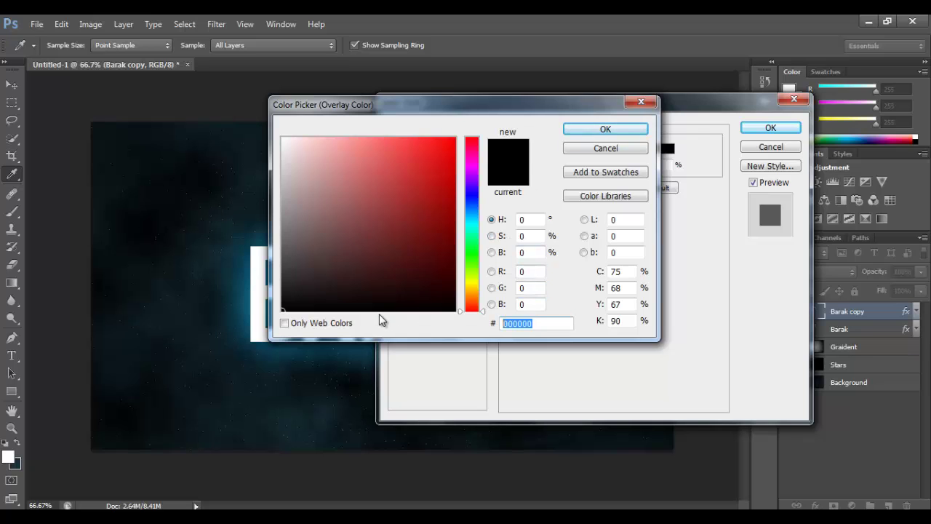
text(5cdbff)
click(614, 136)
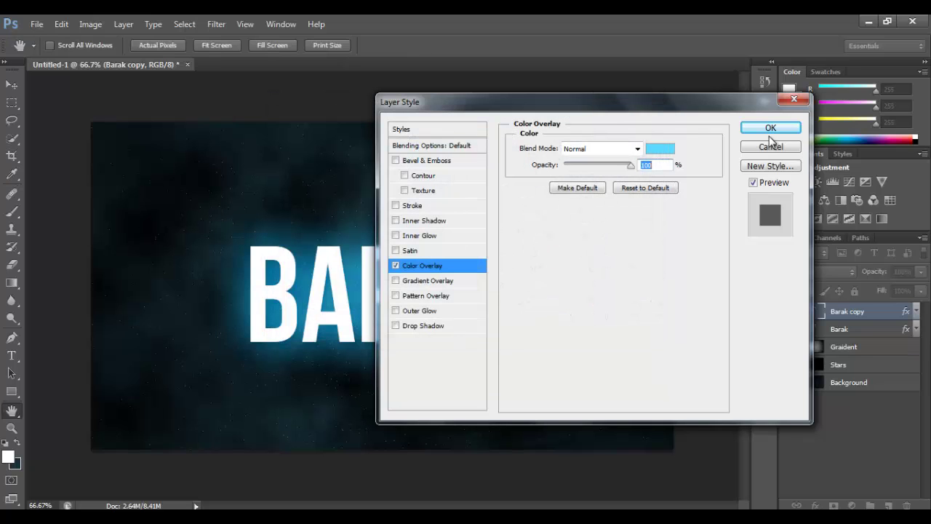
click(745, 129)
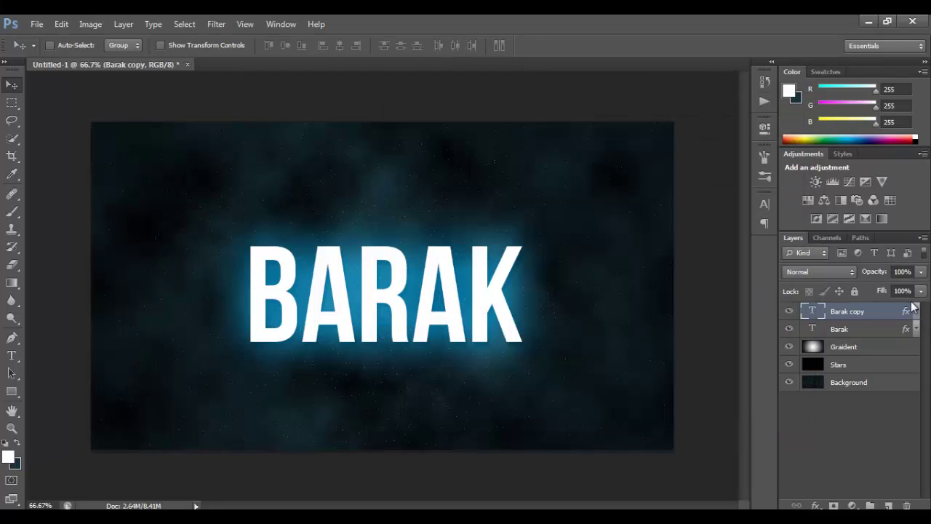
click(915, 312)
Turn the Color Overlay back on and move Barak copy below the Barak layer
click(829, 377)
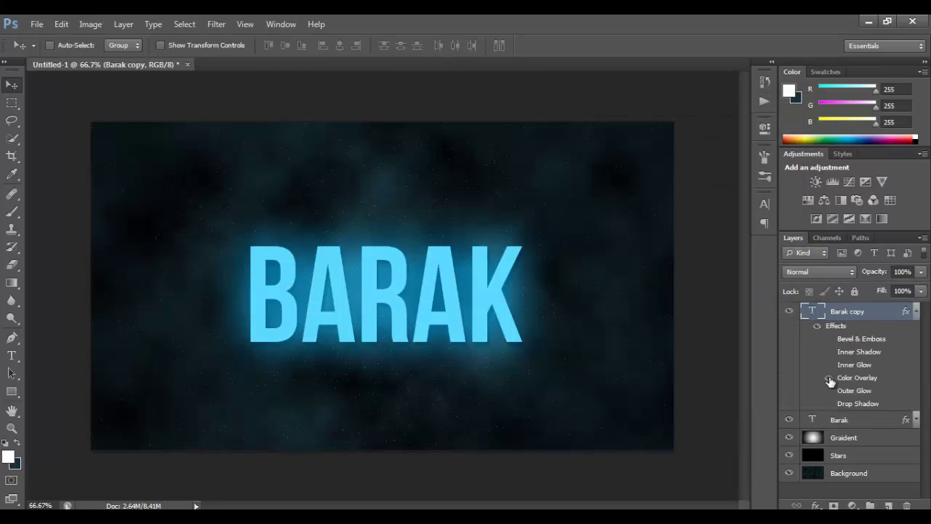
click(915, 312)
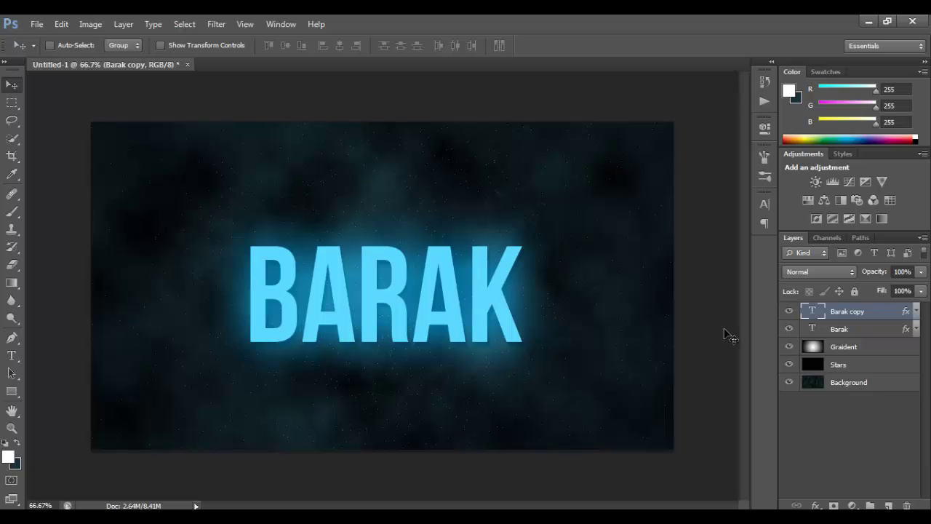
drag(828, 313, 840, 340)
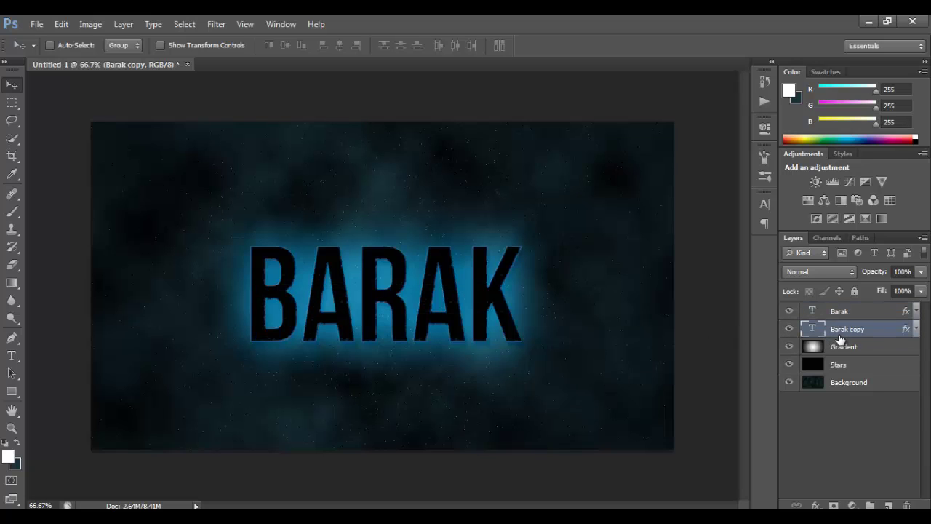